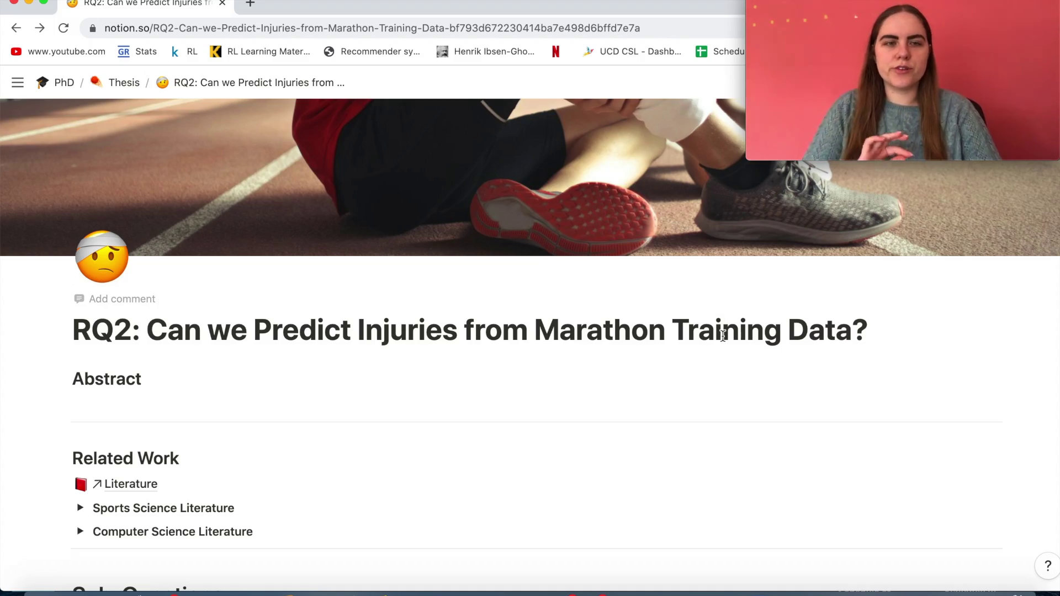
Browse the page icon's emoji choices and close them, leaving the icon unchanged
click(106, 267)
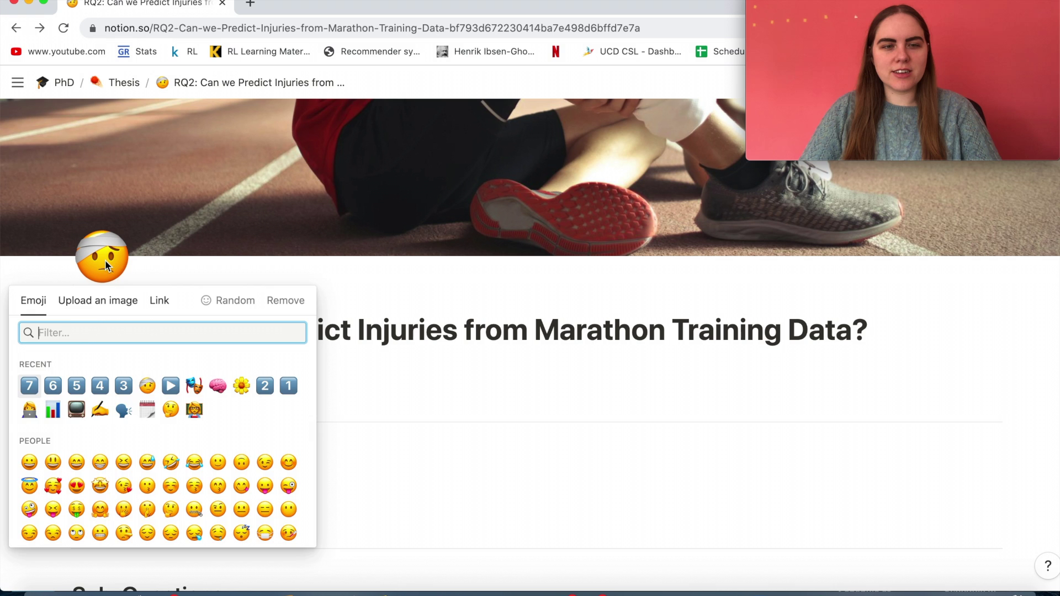
click(140, 266)
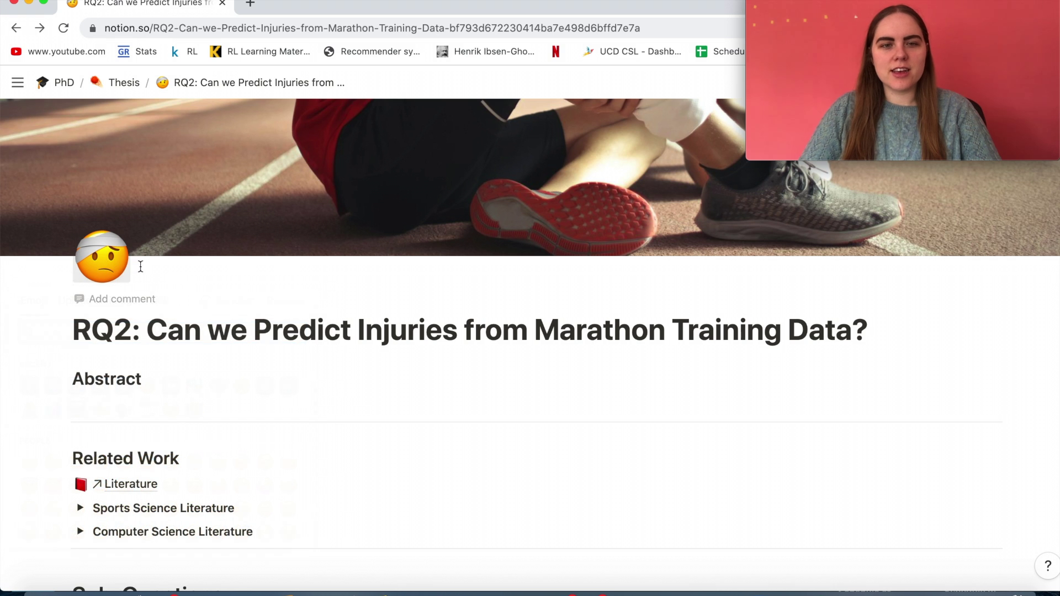
click(98, 260)
scroll(130, 424, down, 10)
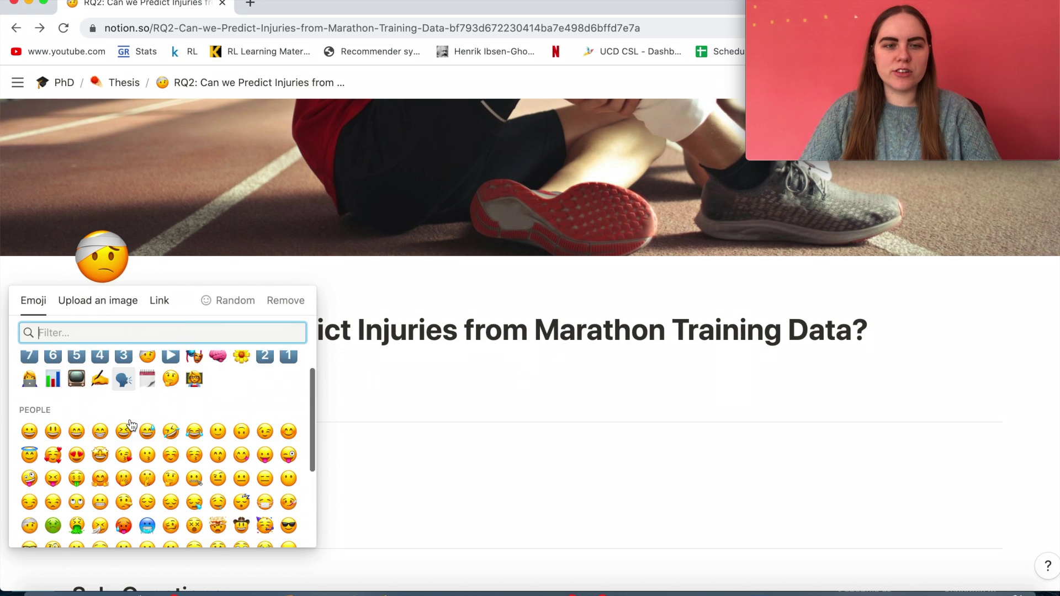
scroll(131, 424, down, 3)
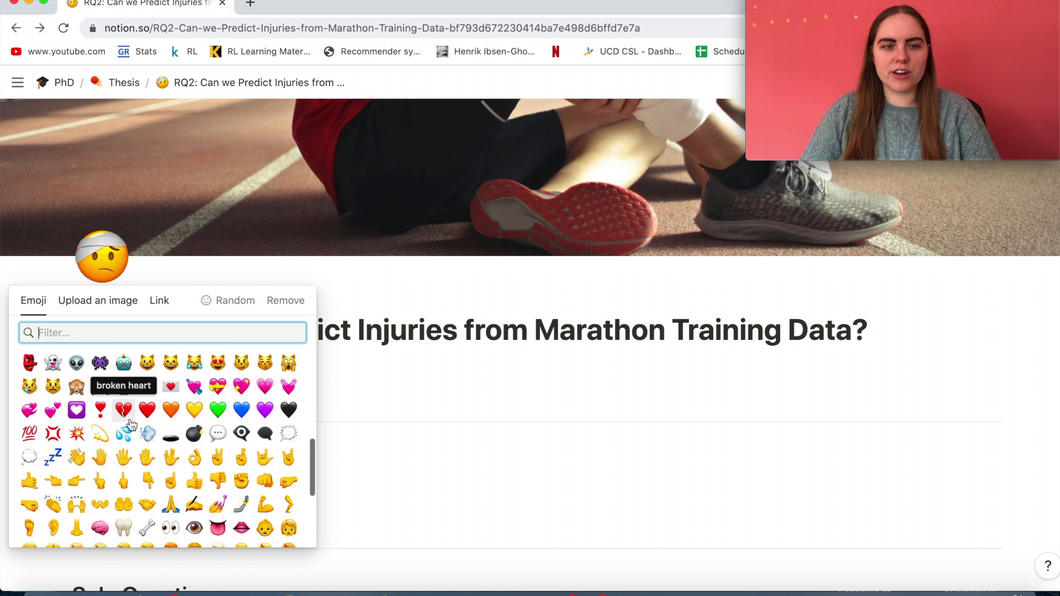
click(452, 322)
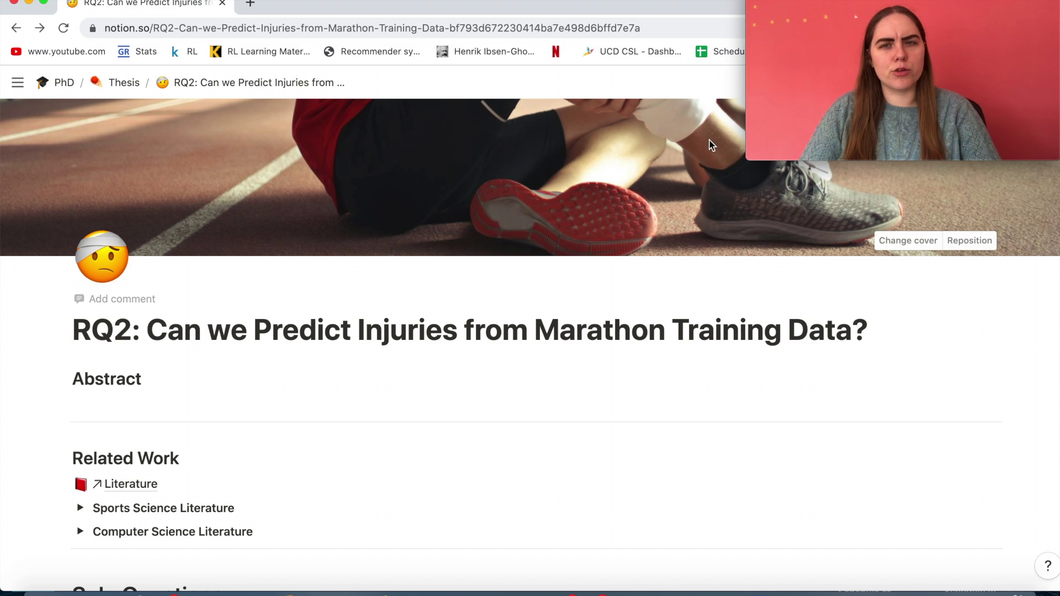
Expand the Sports Science Literature toggle to reveal its running-injury notes
scroll(696, 136, down, 1)
scroll(697, 136, up, 1)
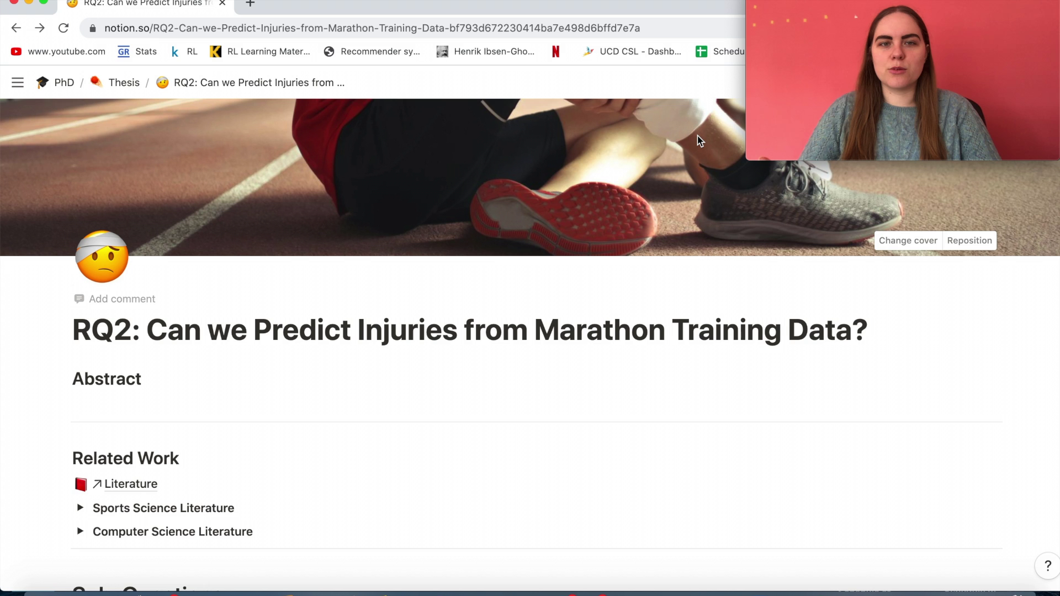
scroll(446, 223, down, 5)
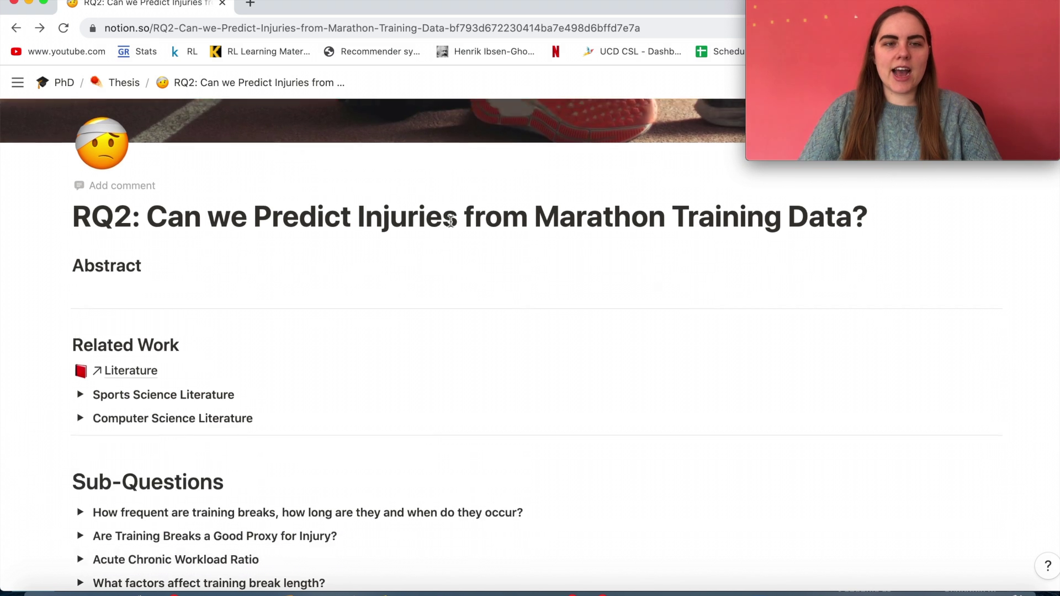
scroll(104, 259, up, 2)
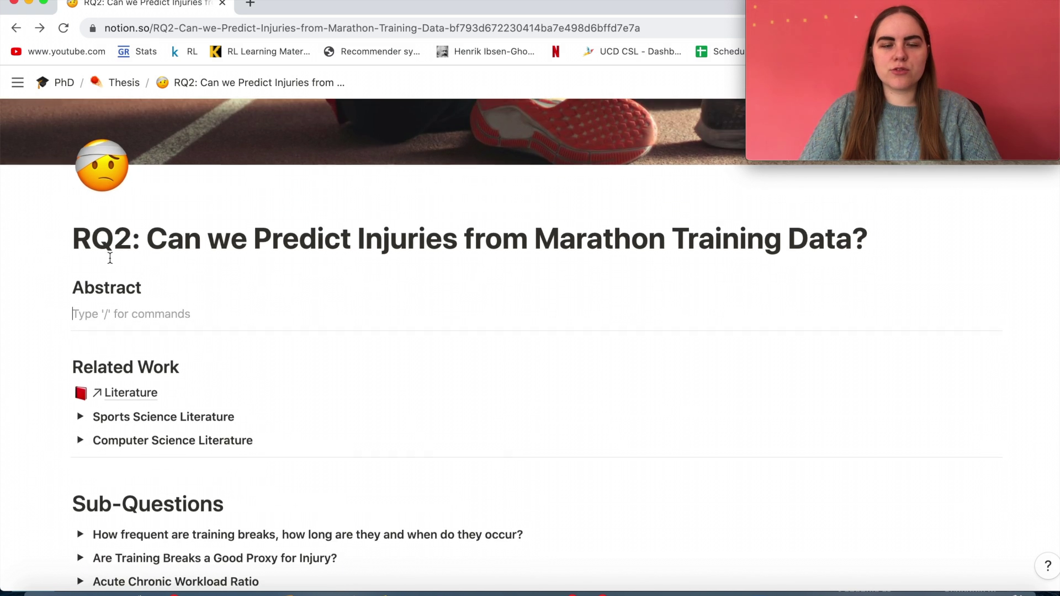
scroll(108, 258, down, 1)
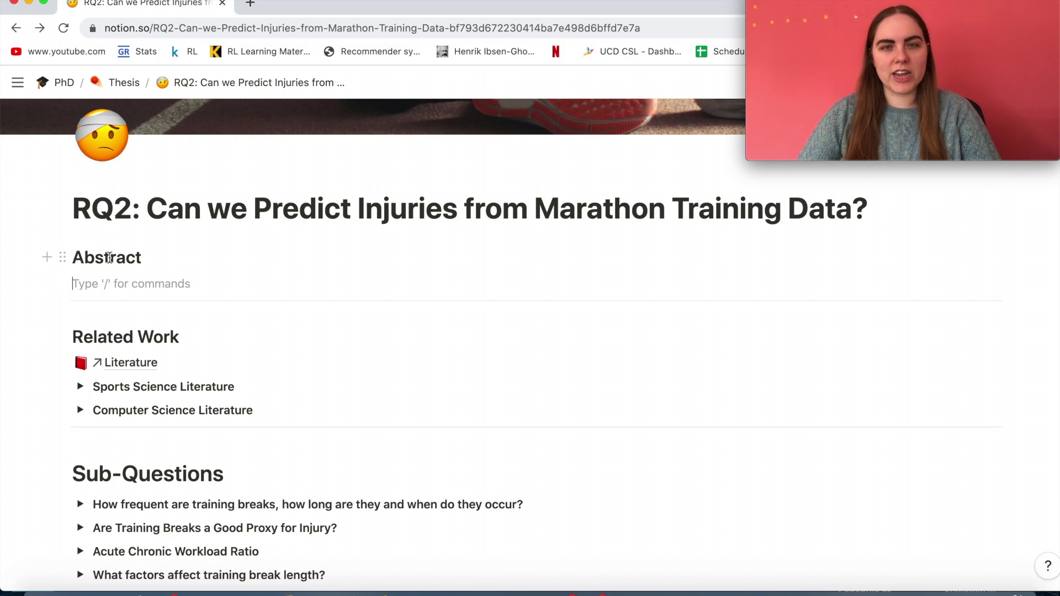
scroll(108, 257, down, 5)
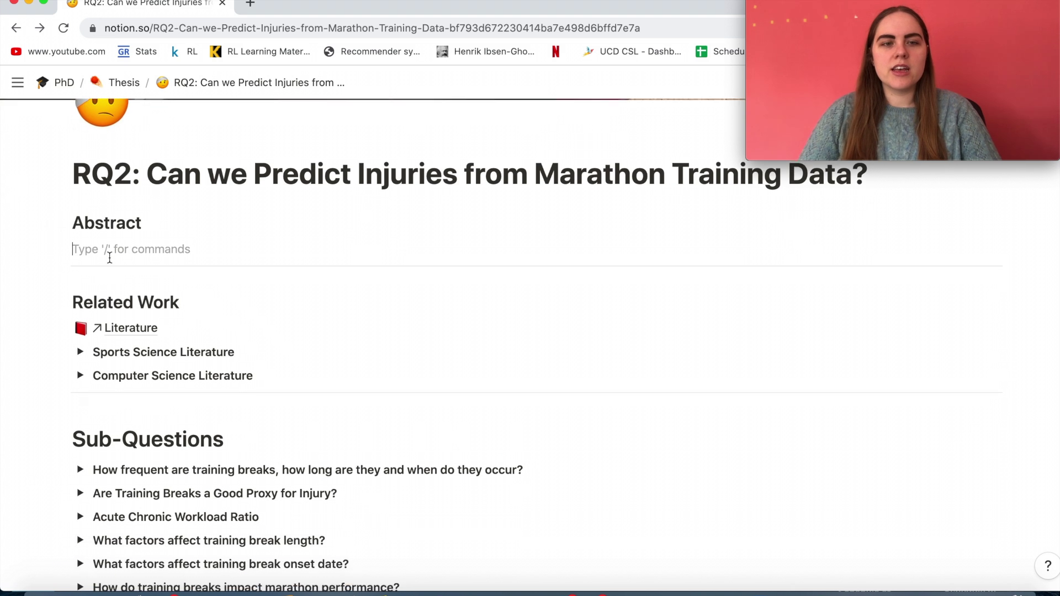
scroll(108, 256, up, 1)
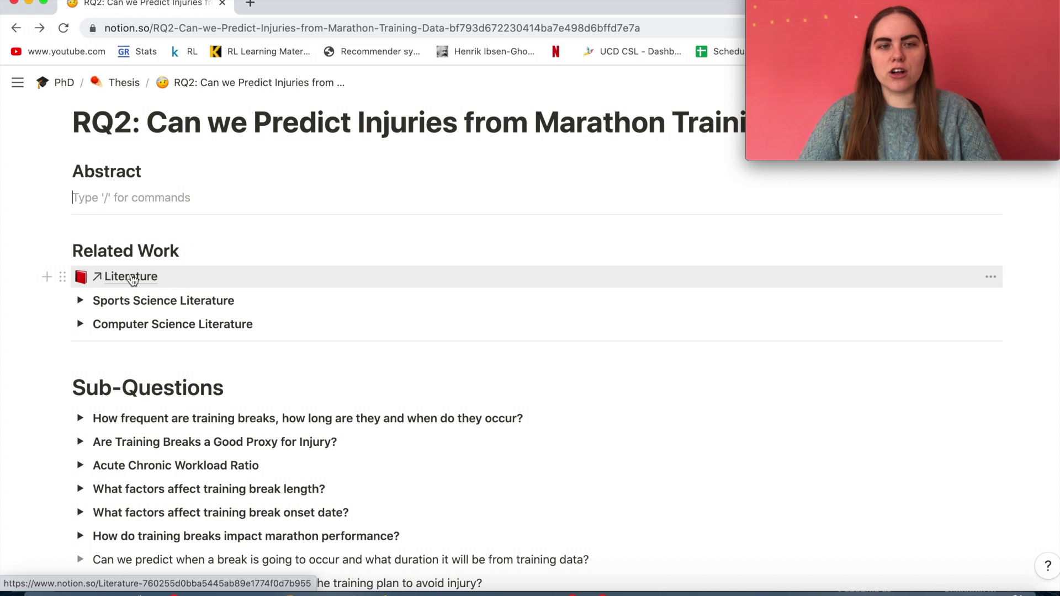
click(80, 300)
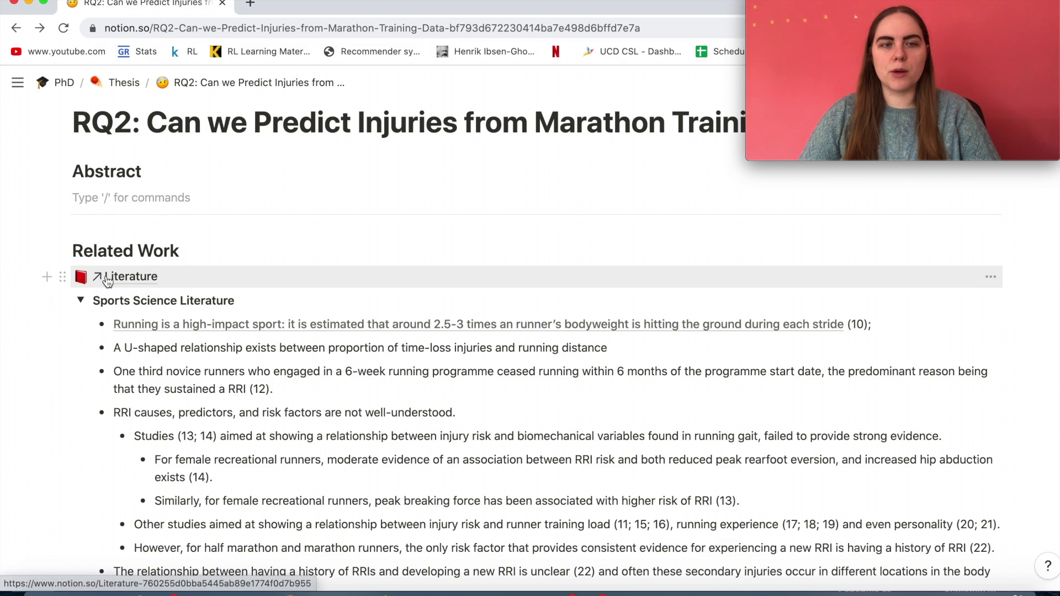
scroll(185, 277, up, 1)
scroll(185, 277, down, 1)
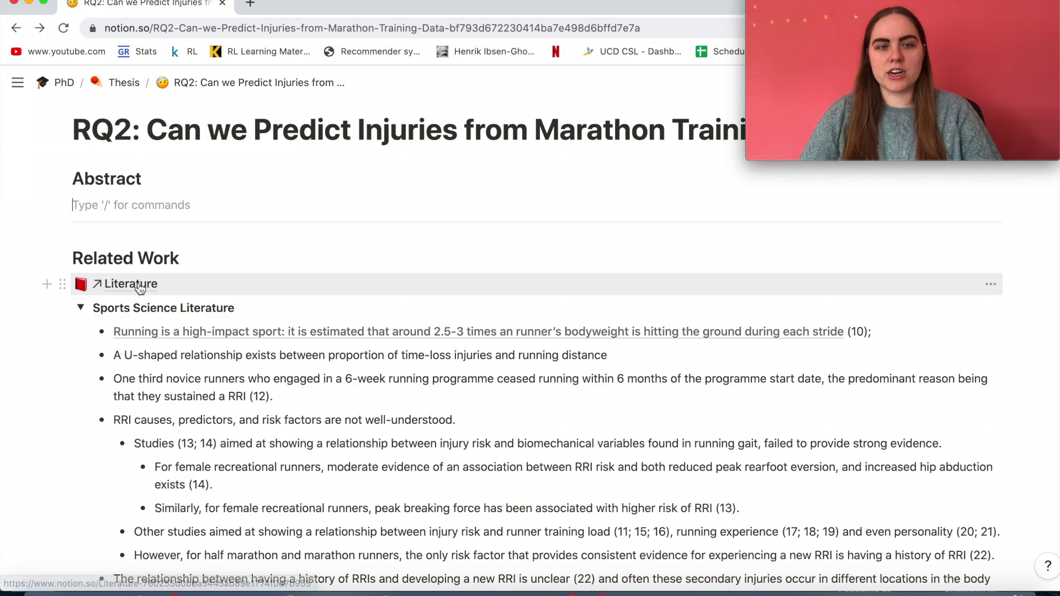
click(185, 332)
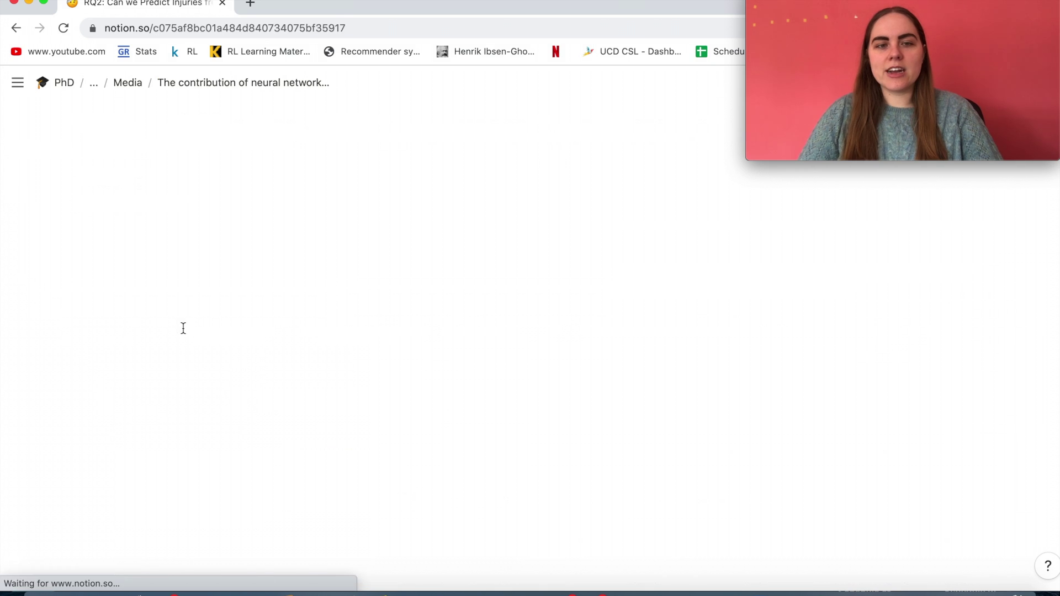
scroll(241, 316, down, 4)
scroll(241, 316, down, 5)
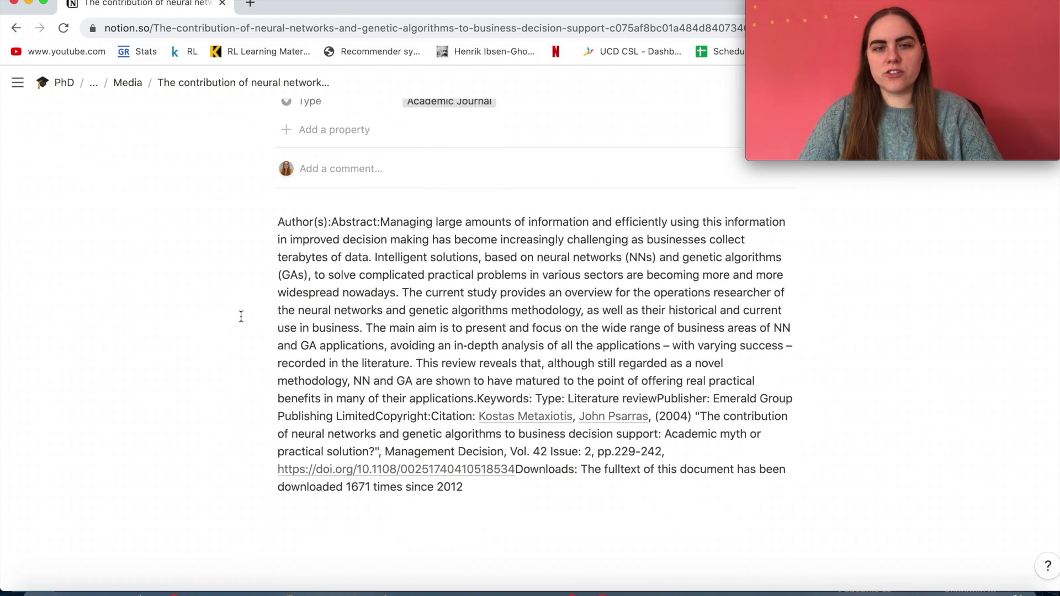
scroll(241, 316, up, 10)
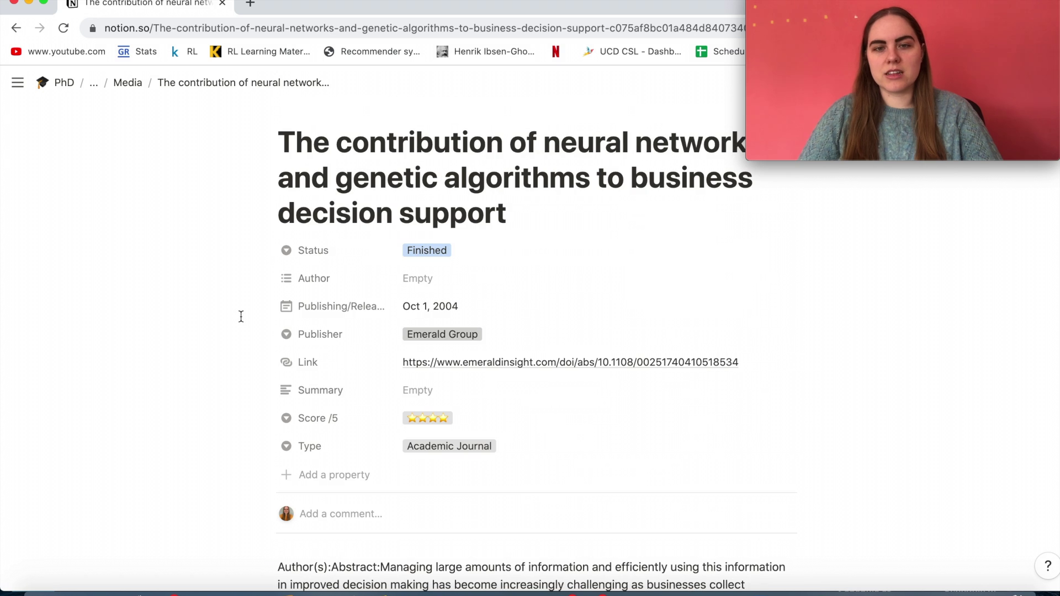
click(16, 27)
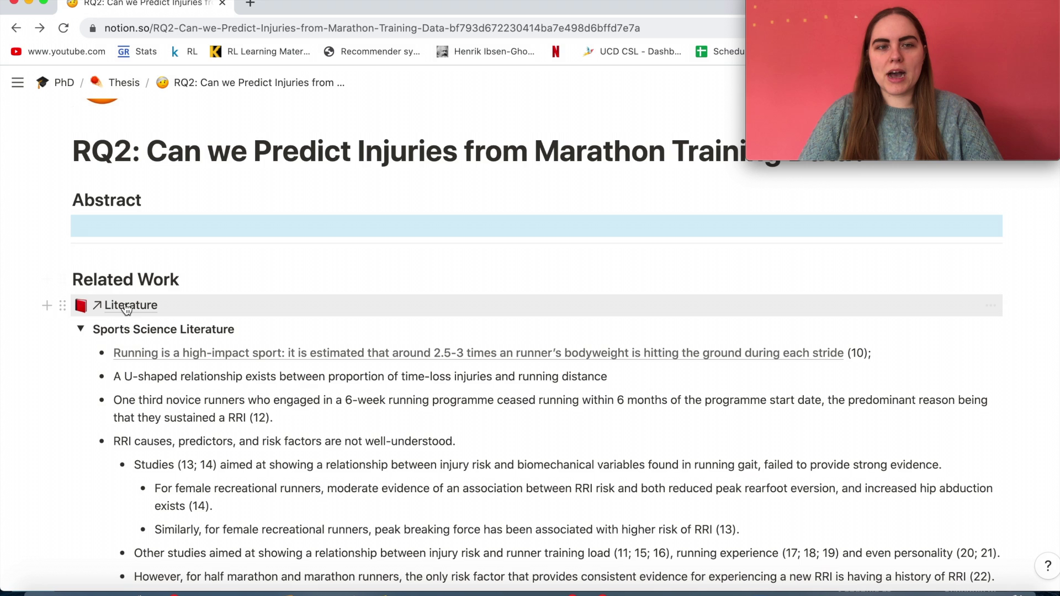
click(127, 307)
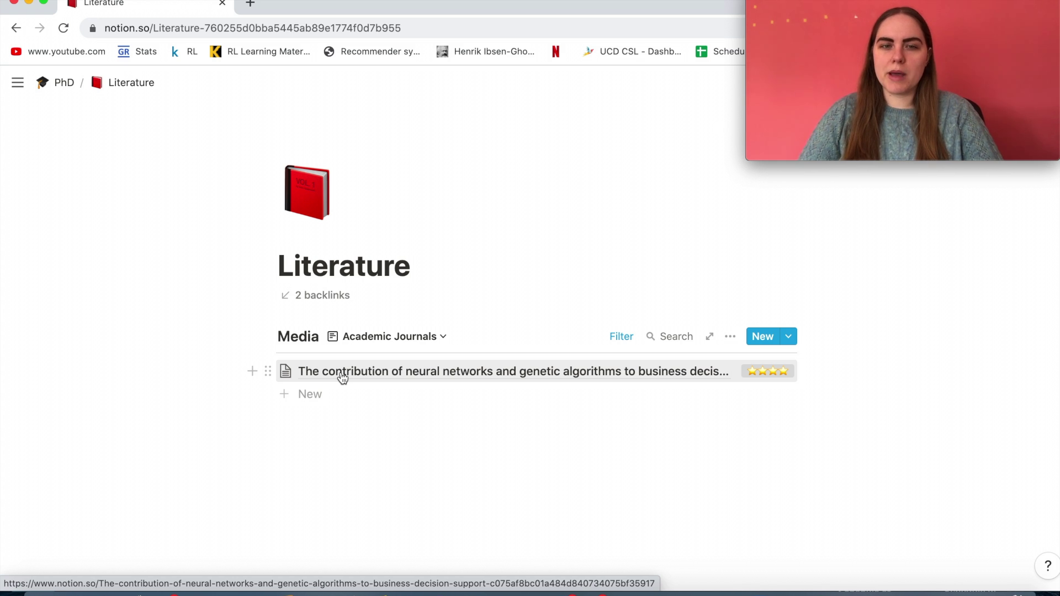
click(342, 372)
scroll(341, 376, down, 5)
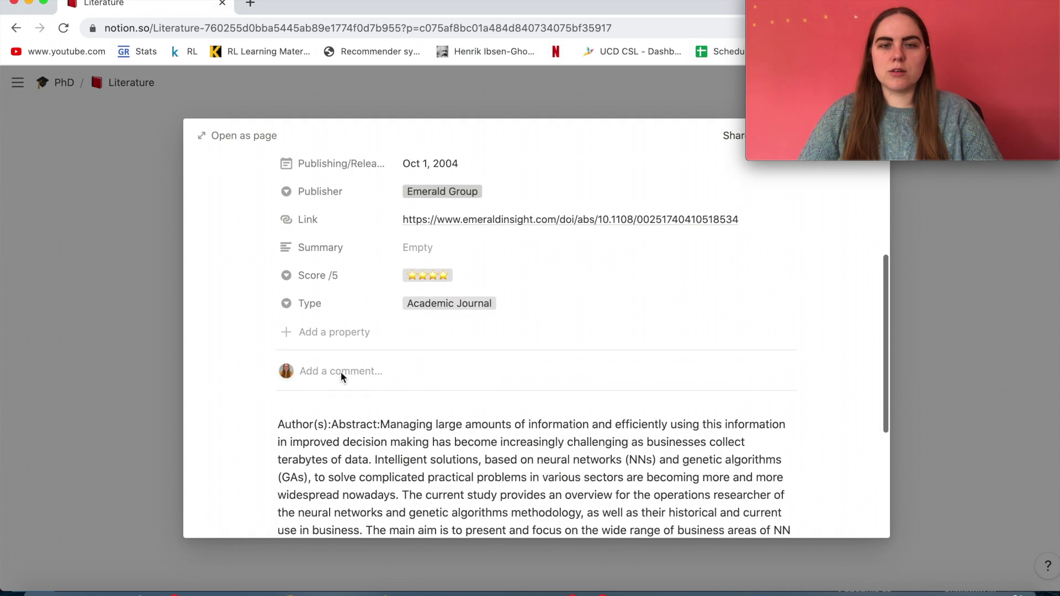
scroll(342, 375, down, 4)
scroll(341, 372, up, 3)
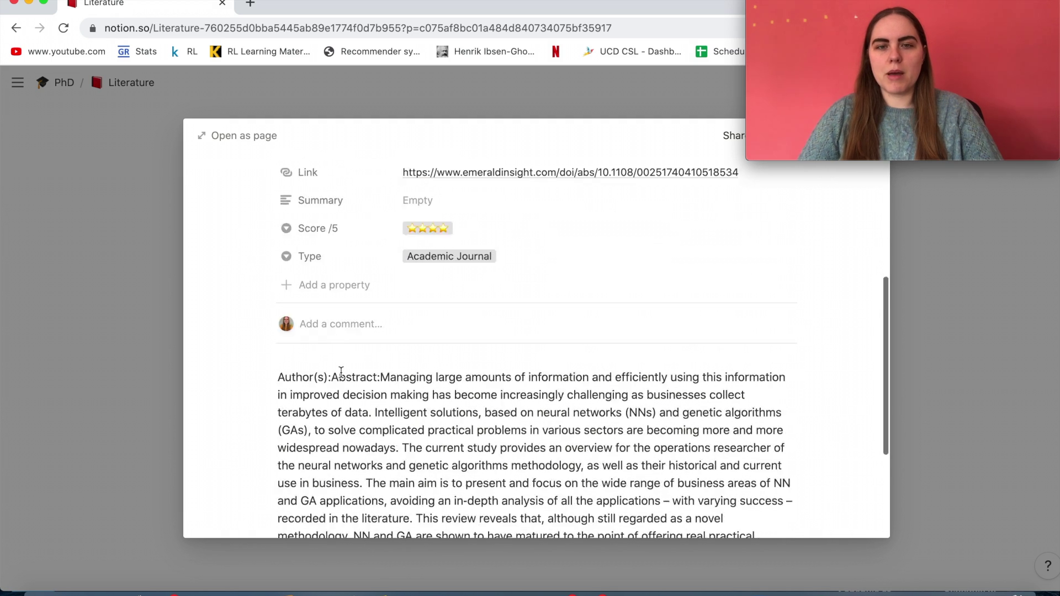
scroll(341, 372, up, 5)
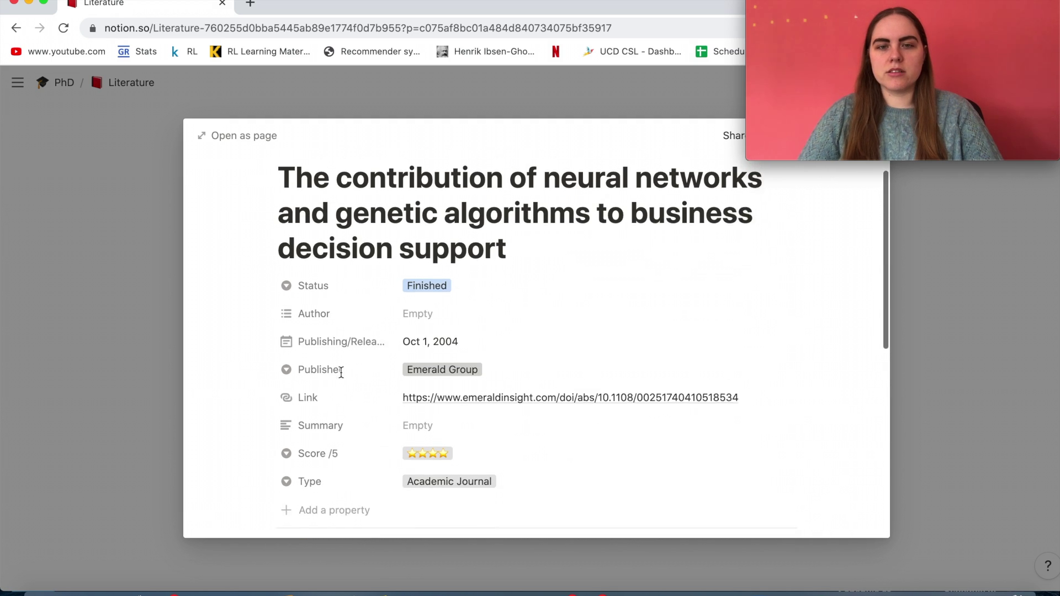
click(94, 307)
click(16, 29)
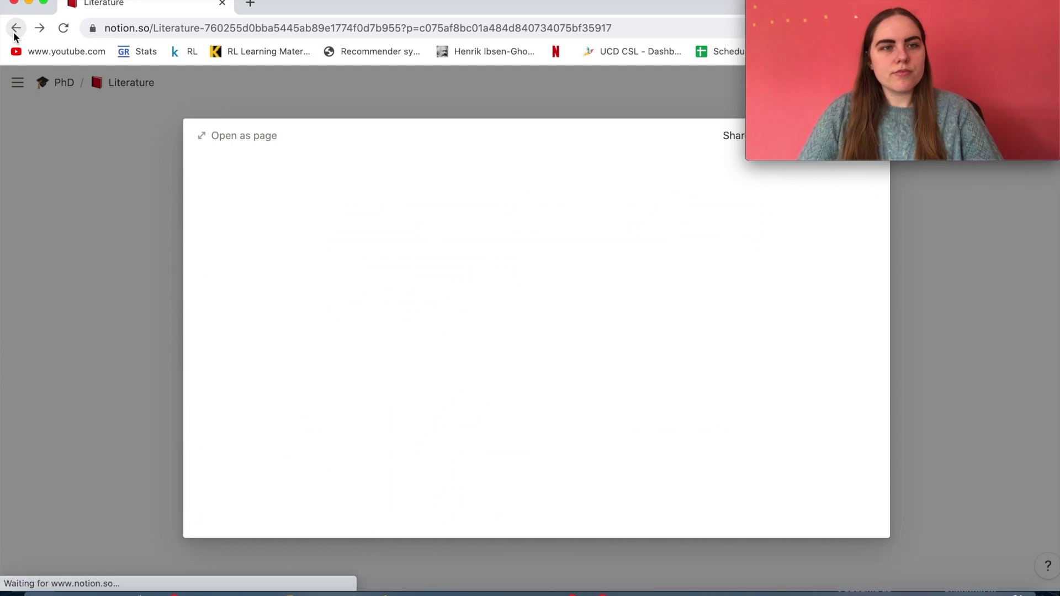
click(15, 29)
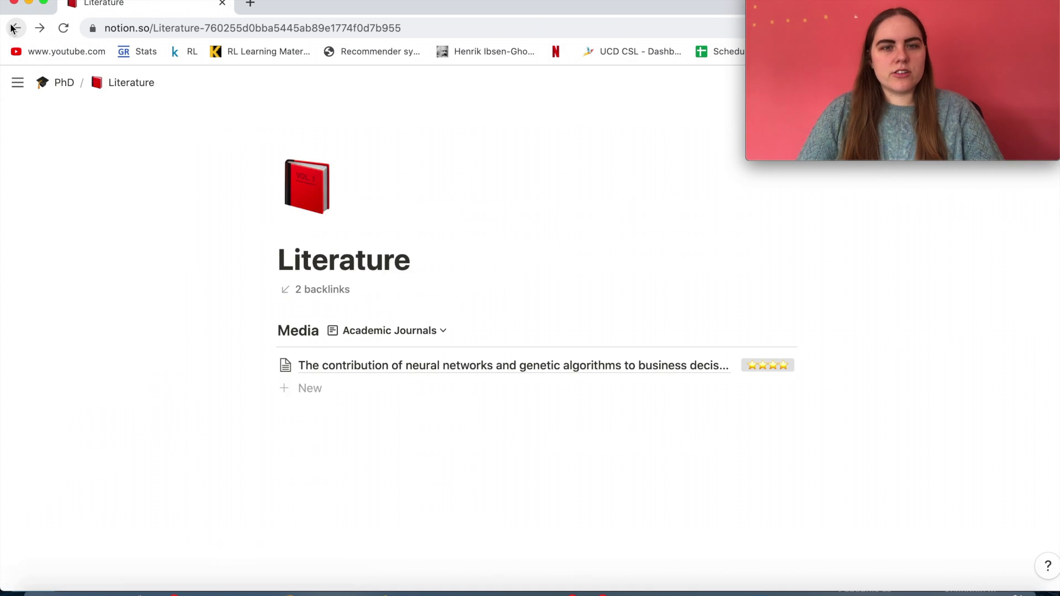
click(13, 27)
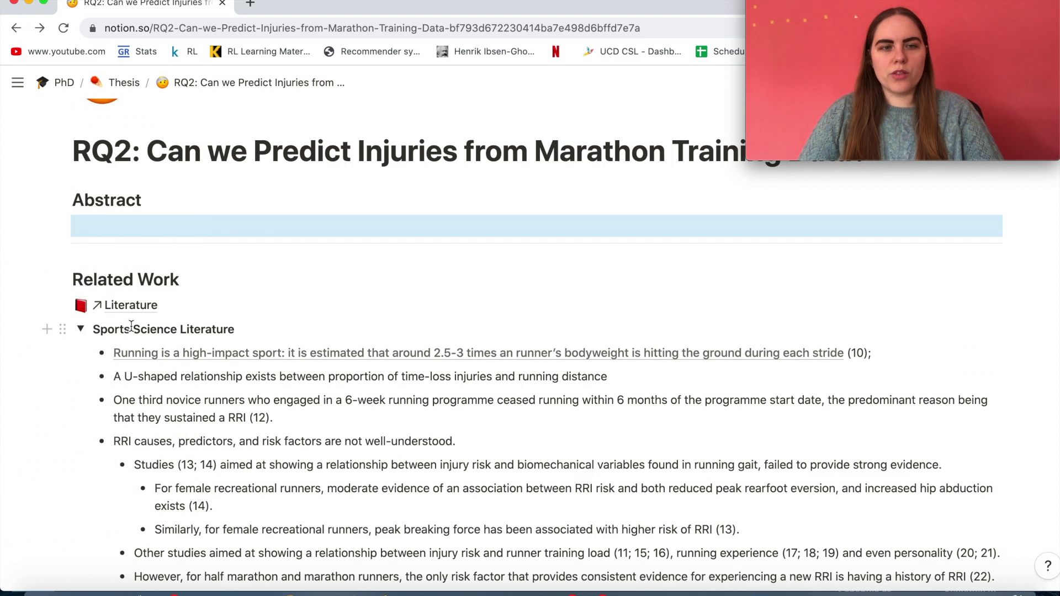
click(81, 331)
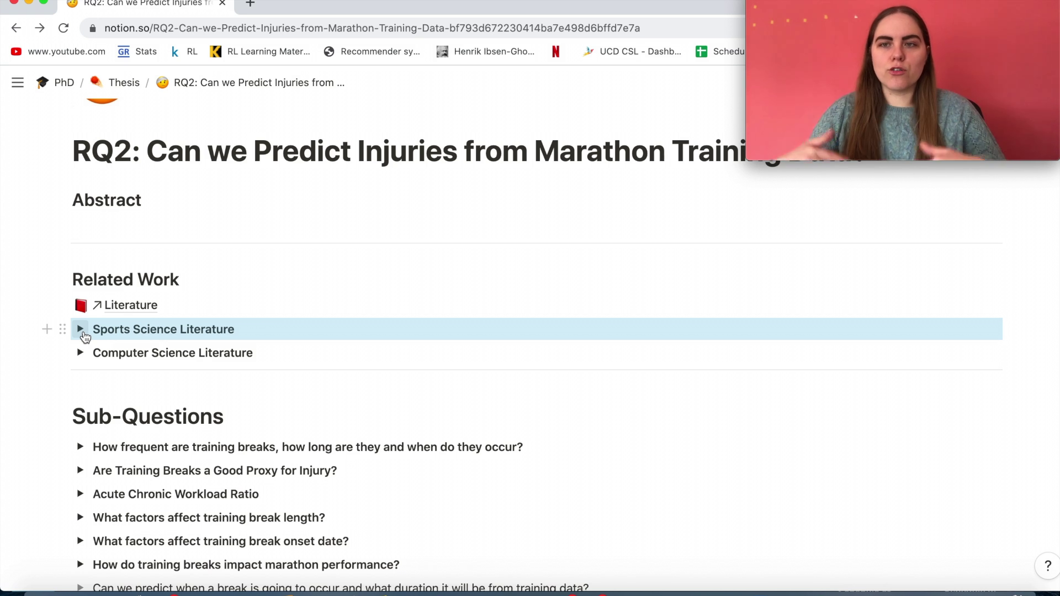
scroll(161, 336, down, 4)
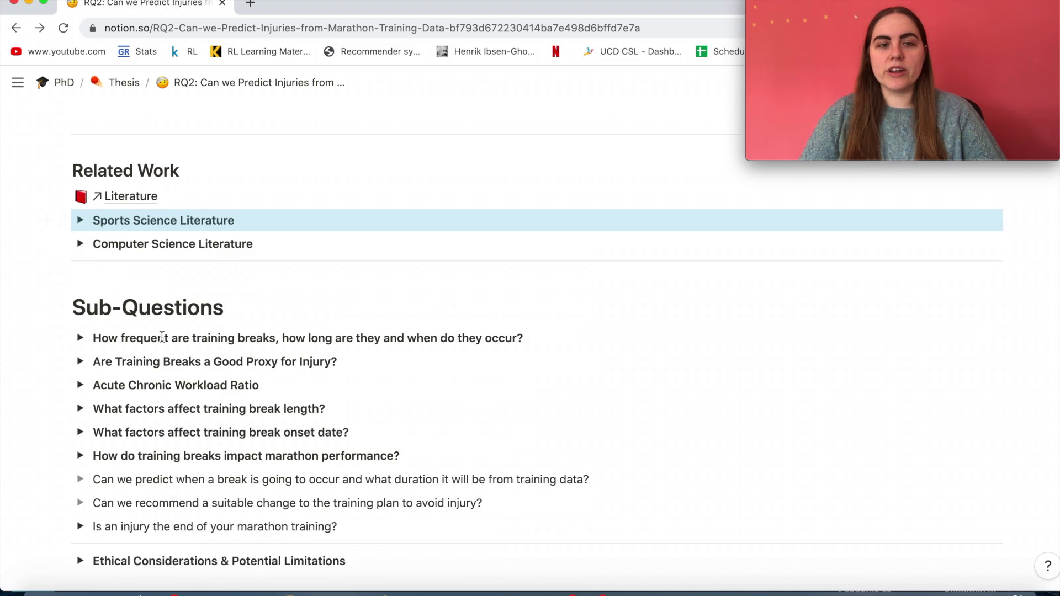
scroll(162, 336, up, 2)
scroll(162, 337, down, 4)
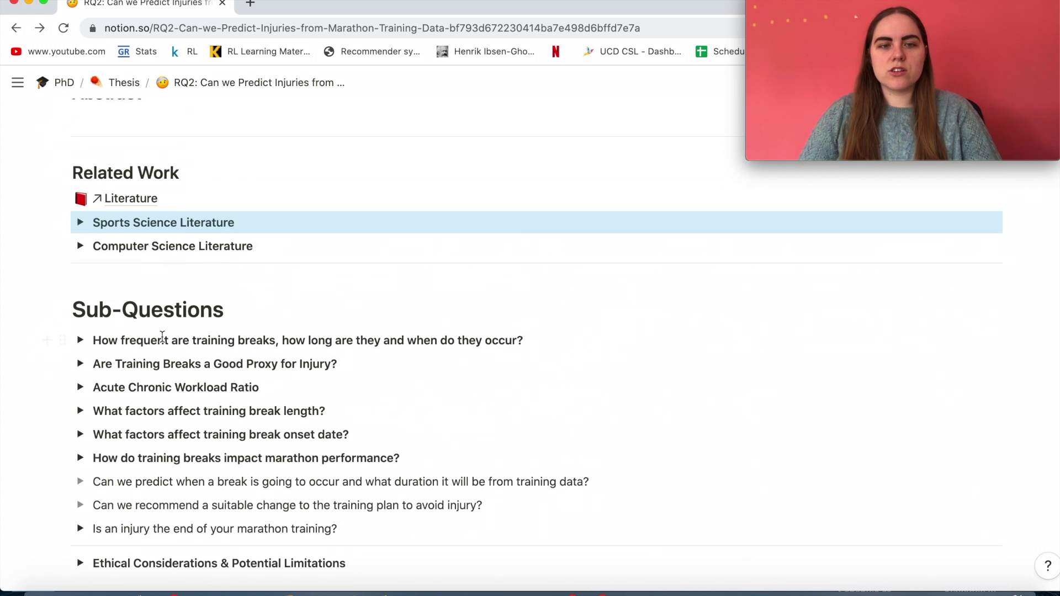
scroll(162, 337, up, 3)
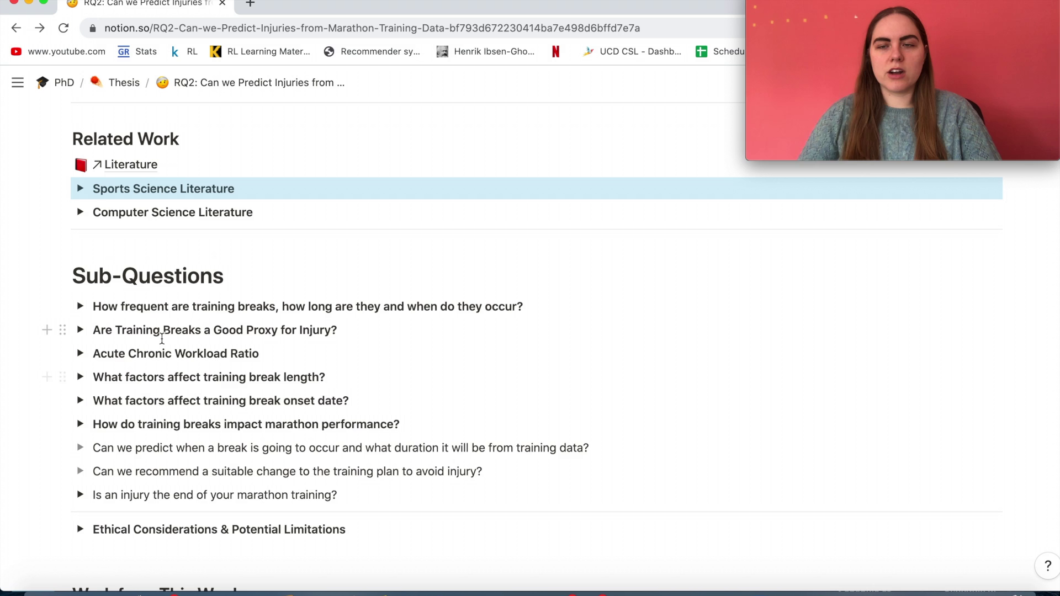
scroll(161, 338, up, 1)
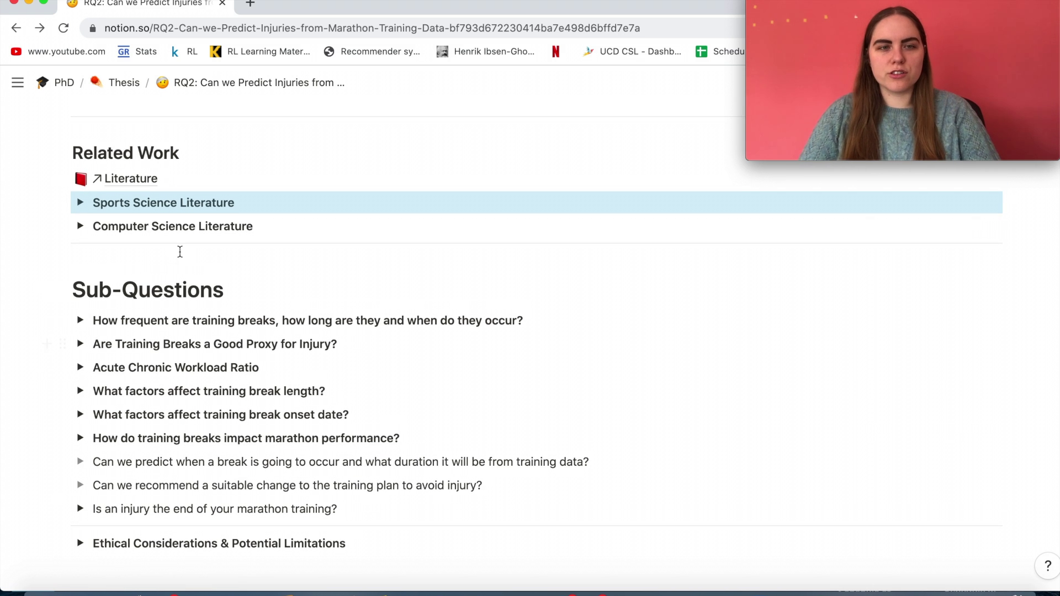
click(81, 226)
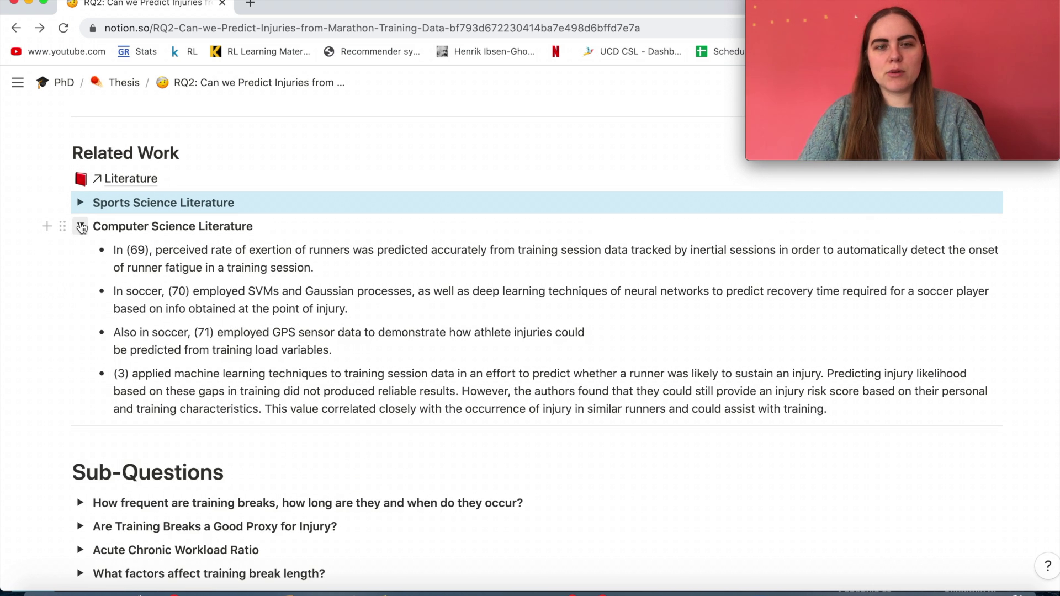
click(80, 226)
click(80, 203)
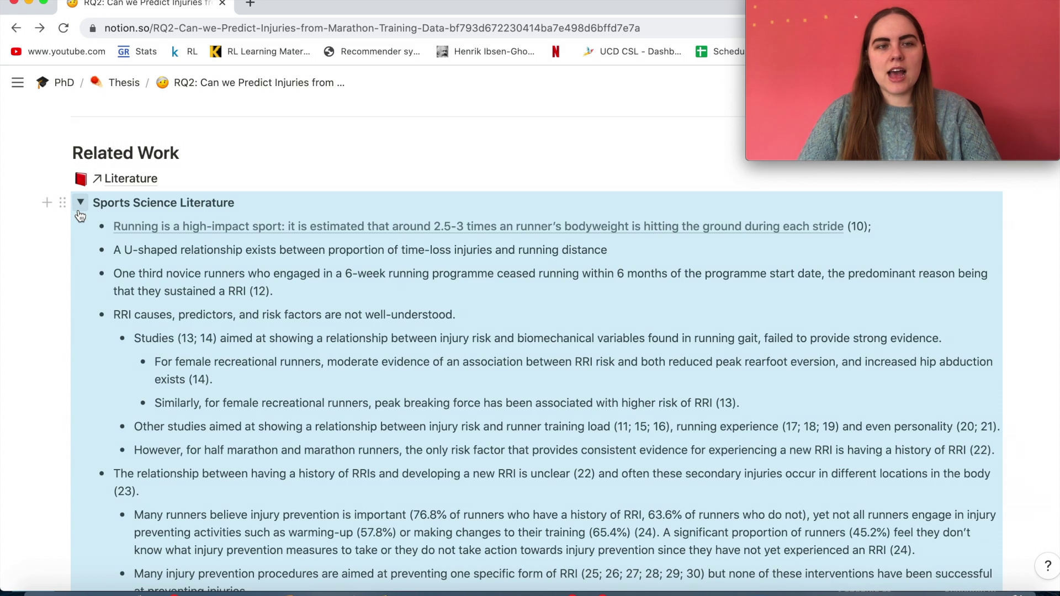
click(80, 203)
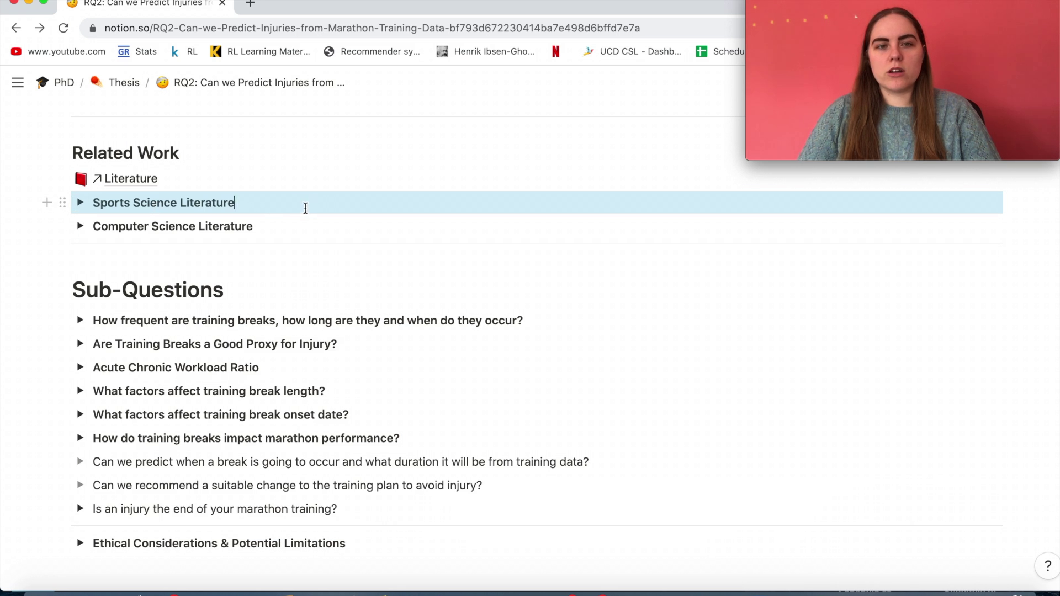
click(306, 208)
scroll(305, 208, up, 1)
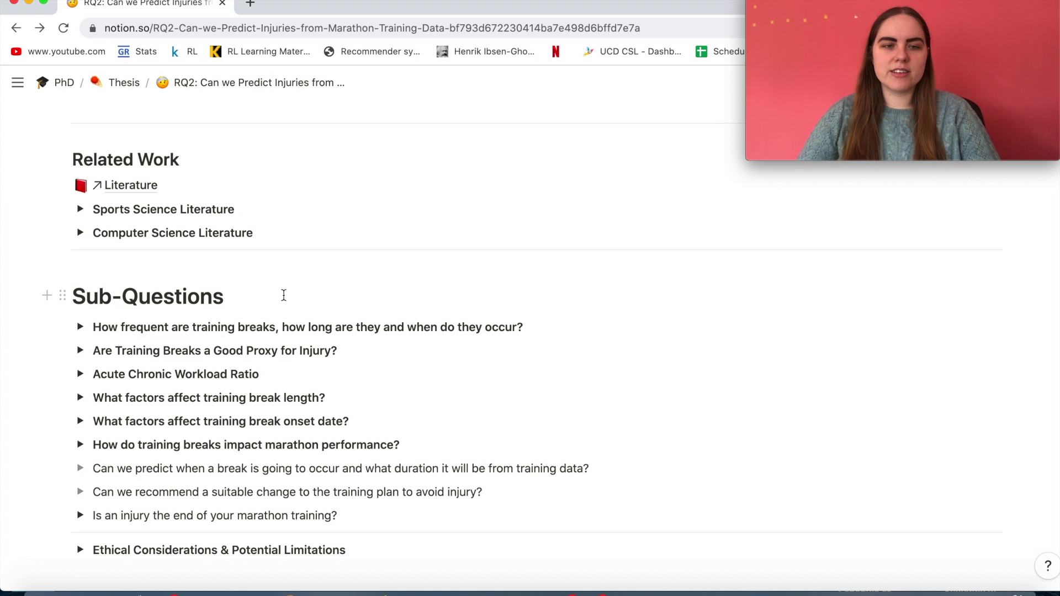
scroll(284, 295, up, 5)
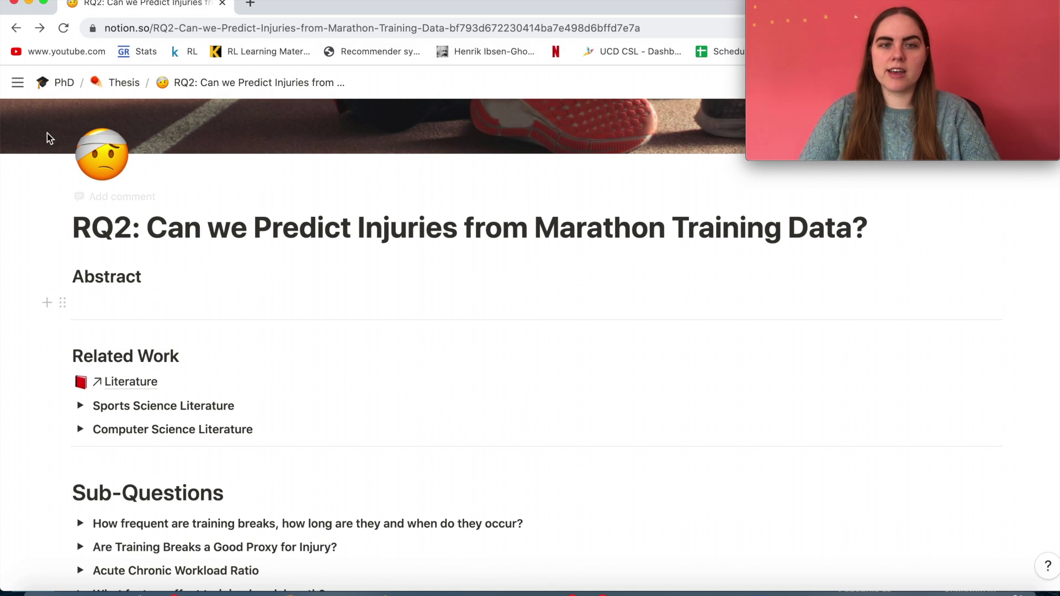
scroll(568, 368, down, 5)
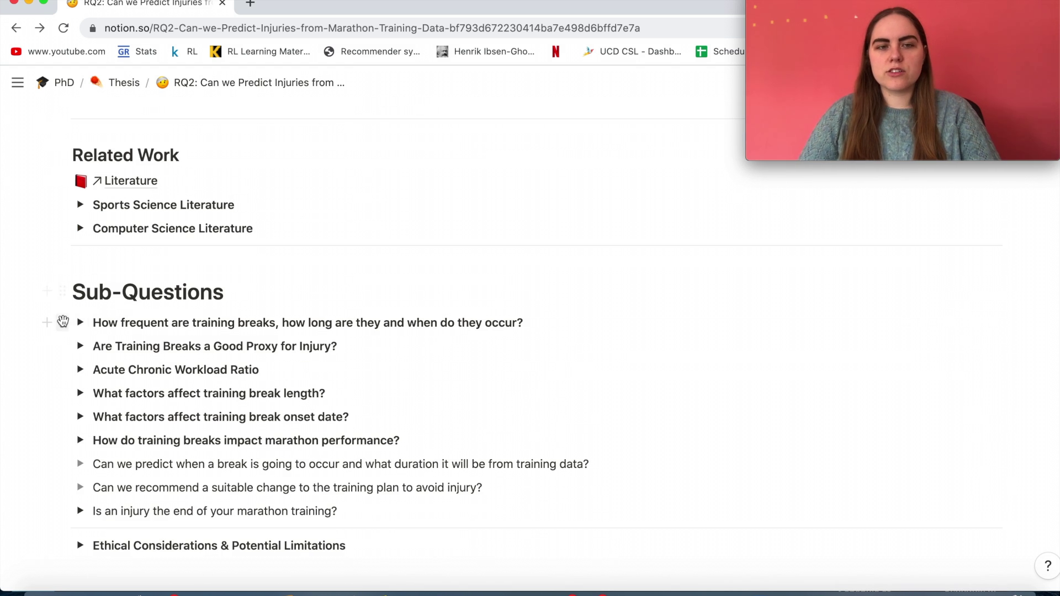
Expand the first sub-question about training breaks
click(80, 323)
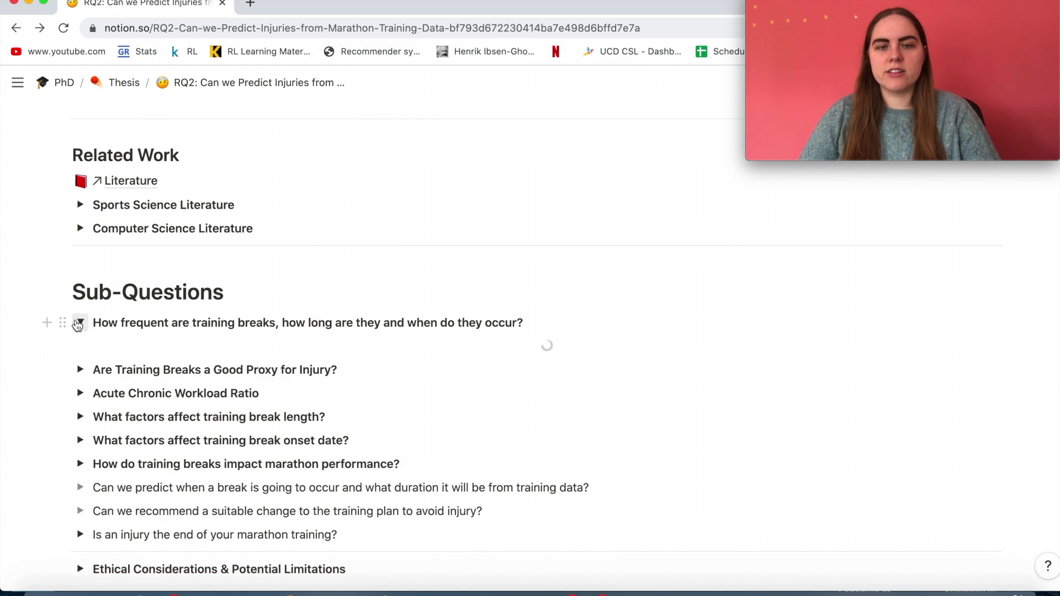
scroll(76, 321, down, 3)
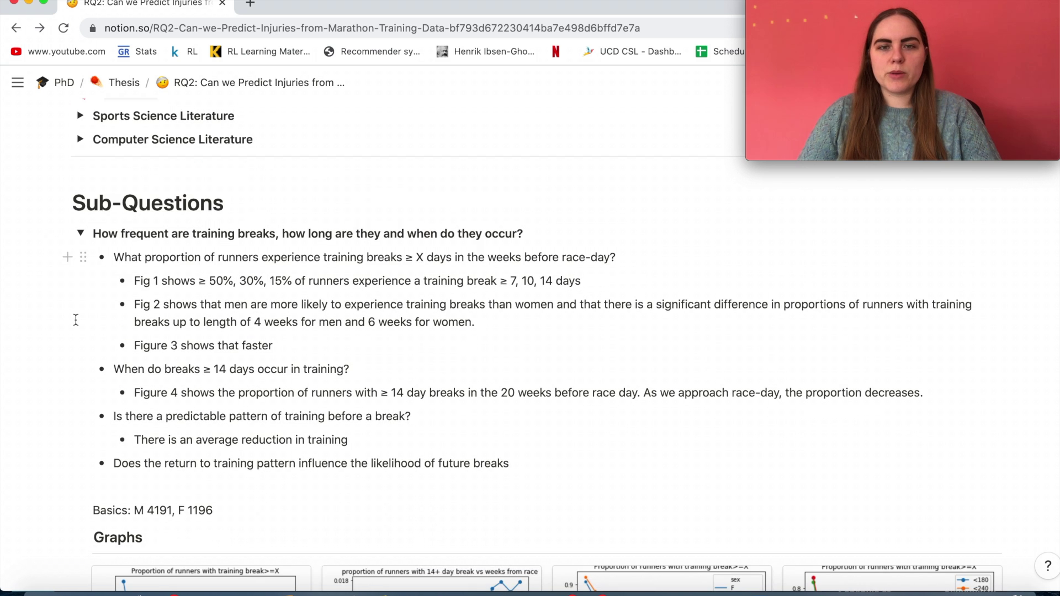
scroll(76, 320, down, 5)
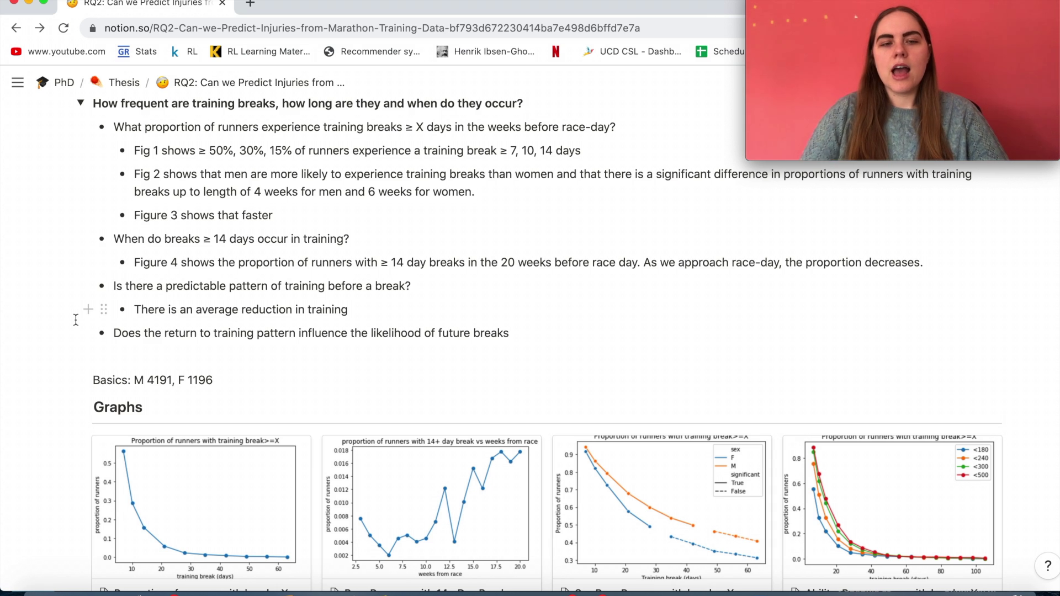
Drag the 14+ Day Break card to the first slot of the Graphs gallery
scroll(76, 320, down, 2)
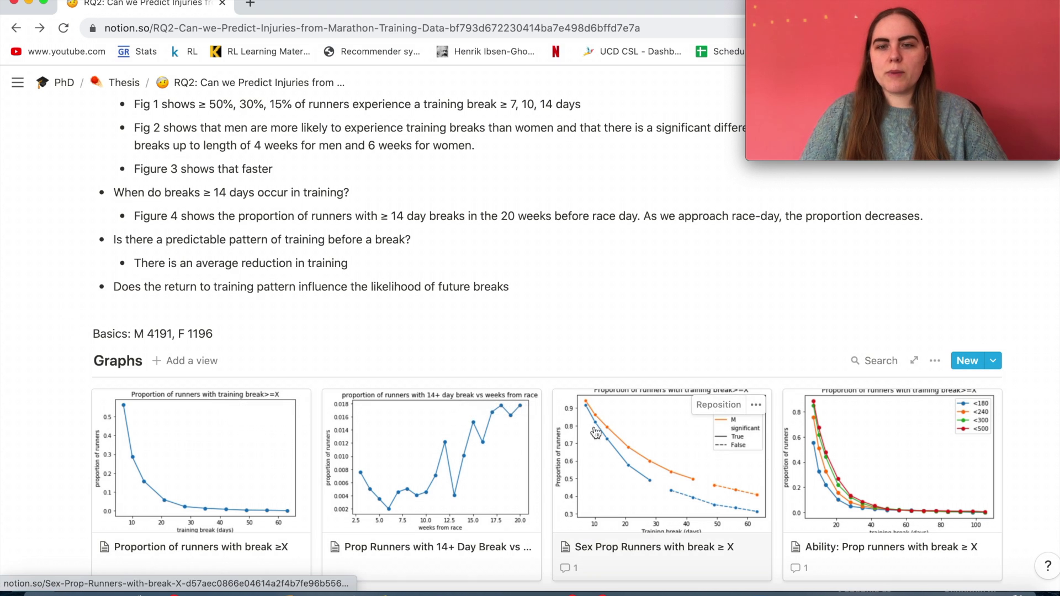
scroll(376, 442, down, 1)
drag(373, 439, 300, 440)
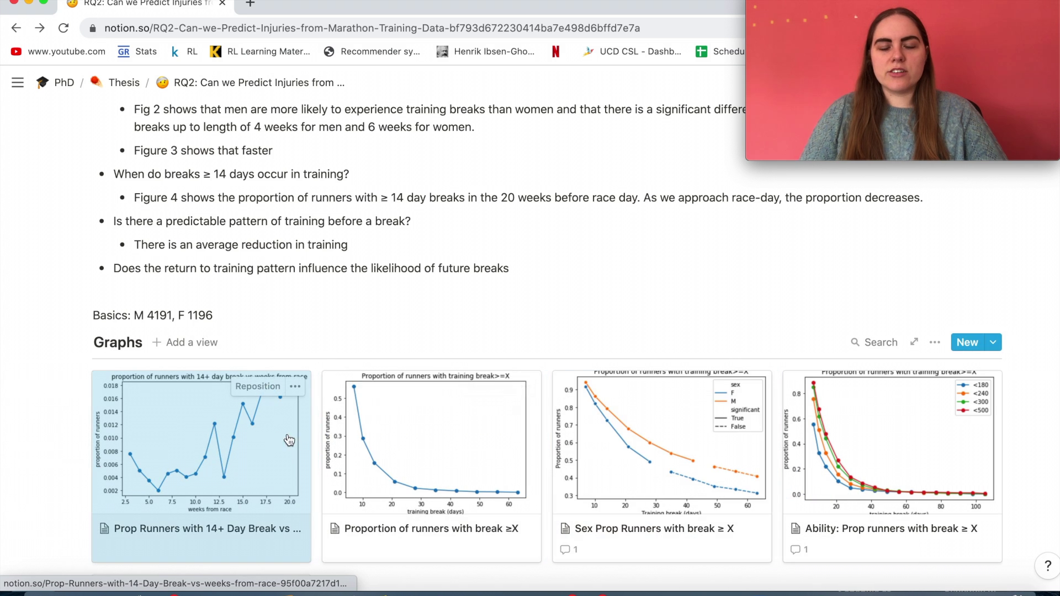
scroll(301, 438, down, 3)
scroll(301, 439, up, 3)
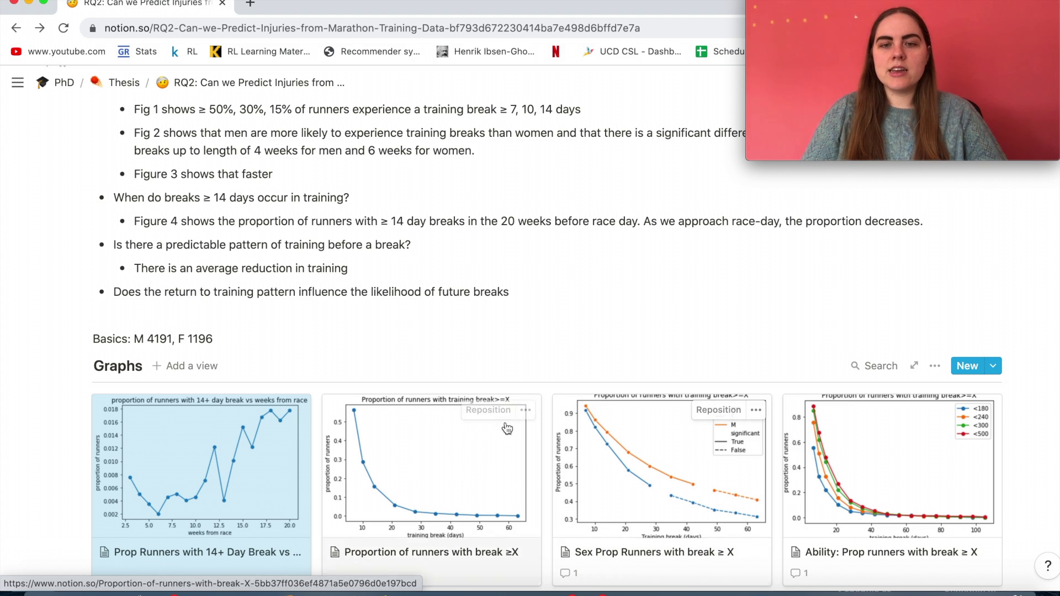
scroll(635, 390, down, 2)
scroll(635, 390, up, 2)
Open the 14+ Day Break graph in a preview, then as a full page
click(200, 440)
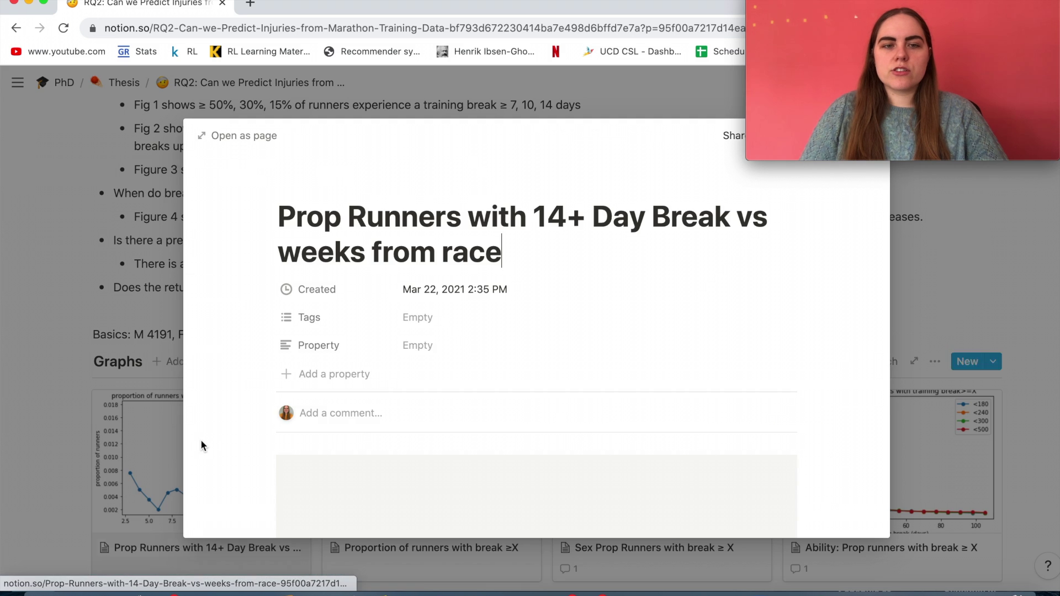
scroll(200, 440, down, 3)
scroll(200, 440, up, 3)
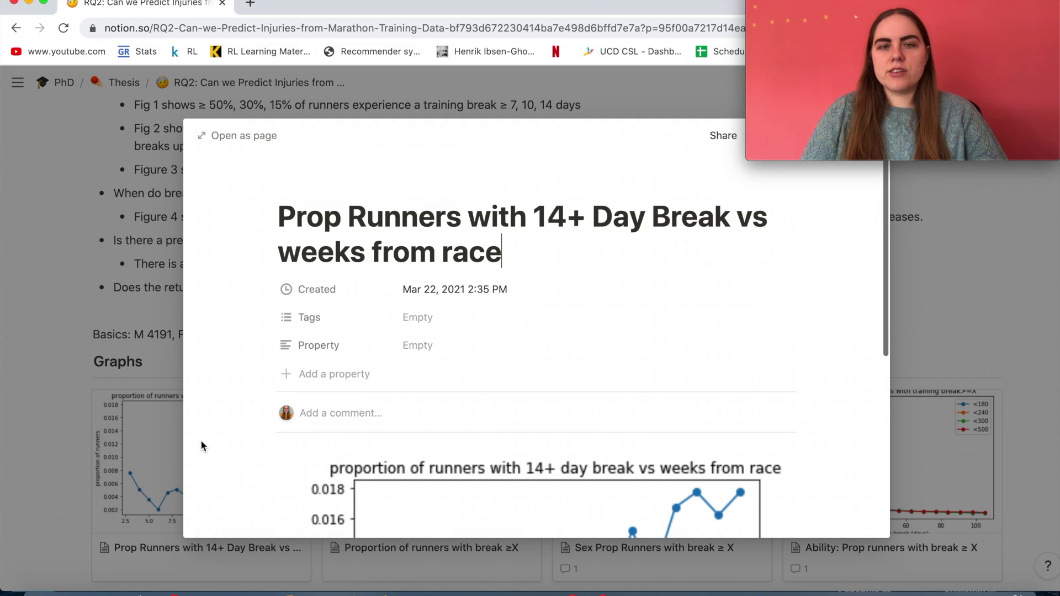
scroll(201, 439, down, 3)
scroll(200, 440, down, 6)
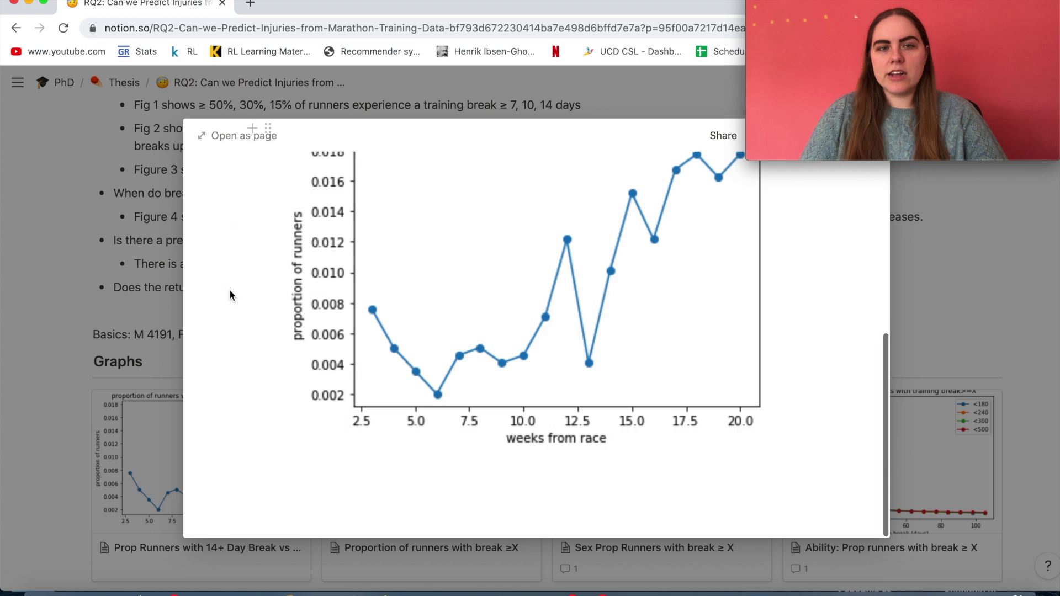
scroll(238, 259, up, 5)
scroll(244, 227, up, 2)
click(243, 137)
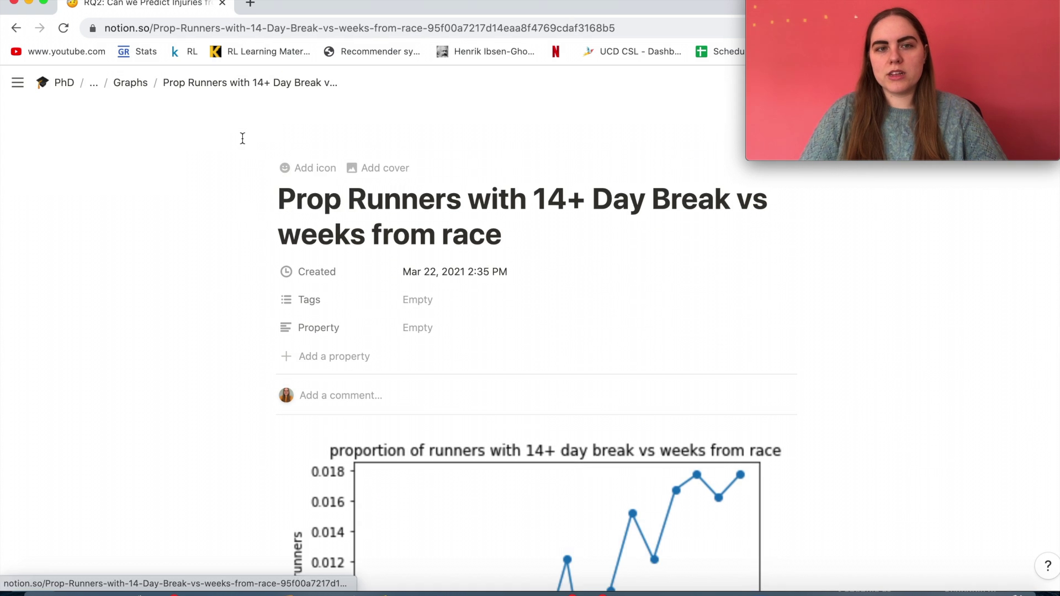
scroll(294, 197, down, 8)
scroll(294, 198, up, 8)
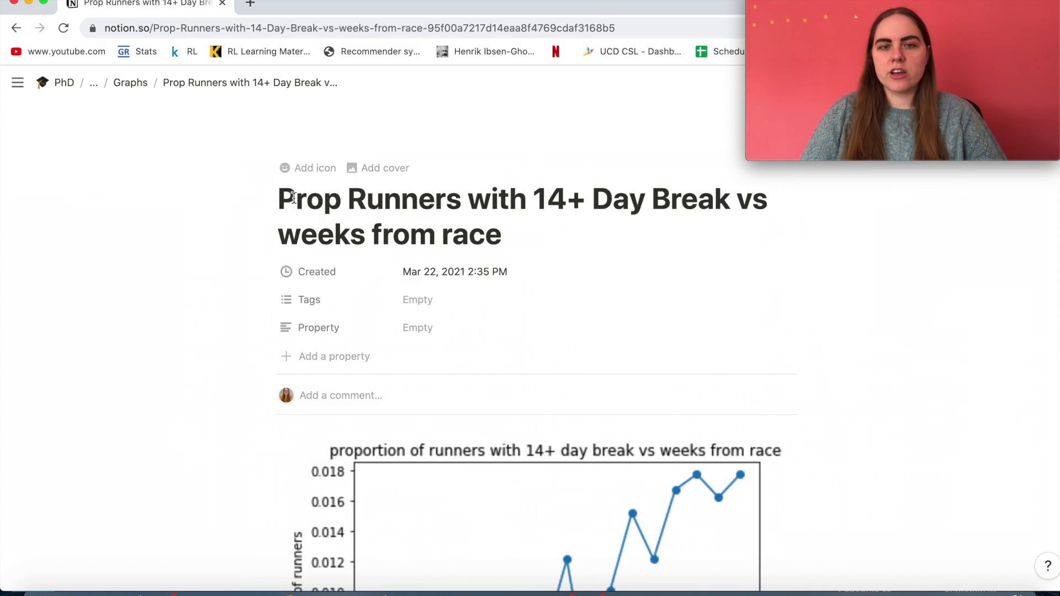
scroll(294, 197, down, 2)
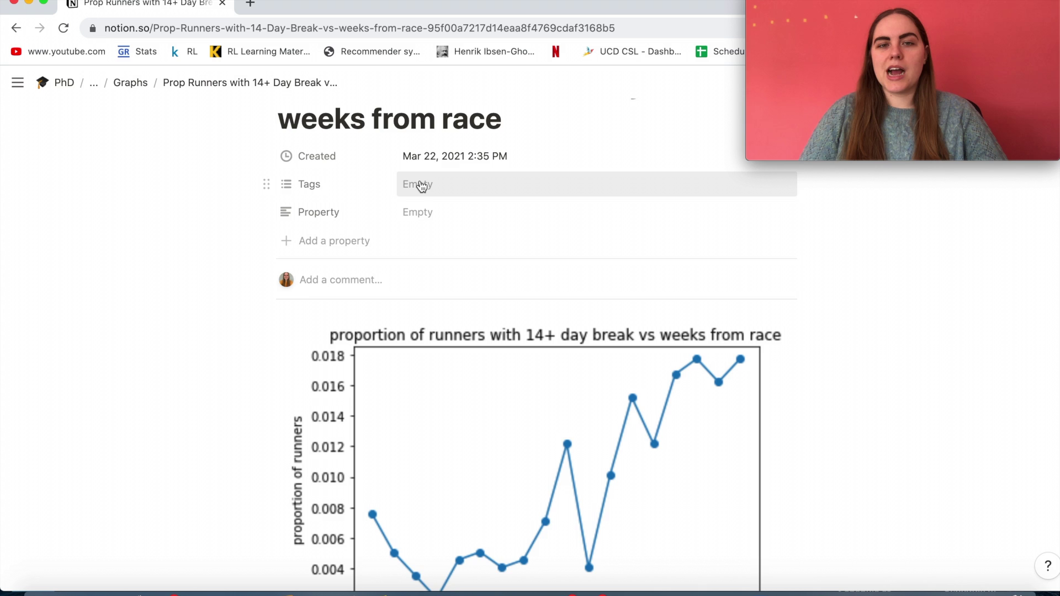
scroll(421, 186, down, 2)
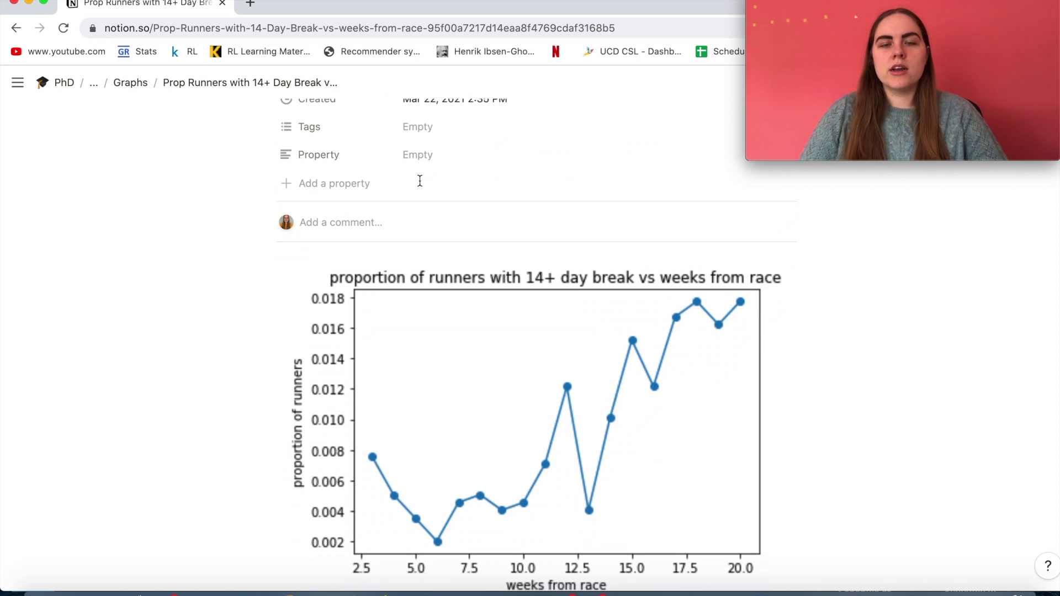
scroll(419, 181, up, 2)
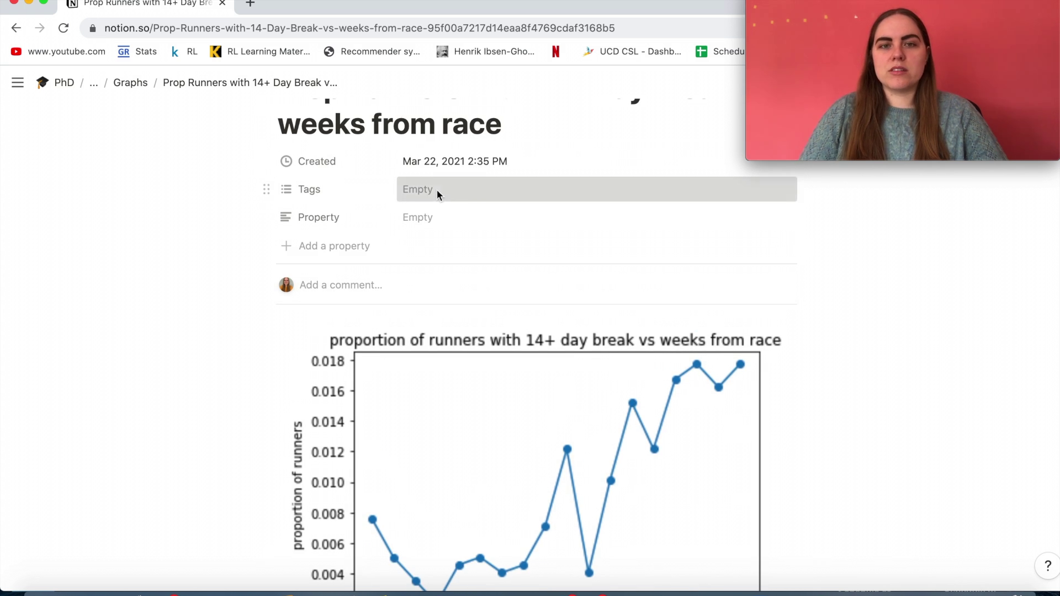
Tag the graph page 'Needs fixing' and go back to the RQ2 page
click(436, 190)
text(Needs fixing)
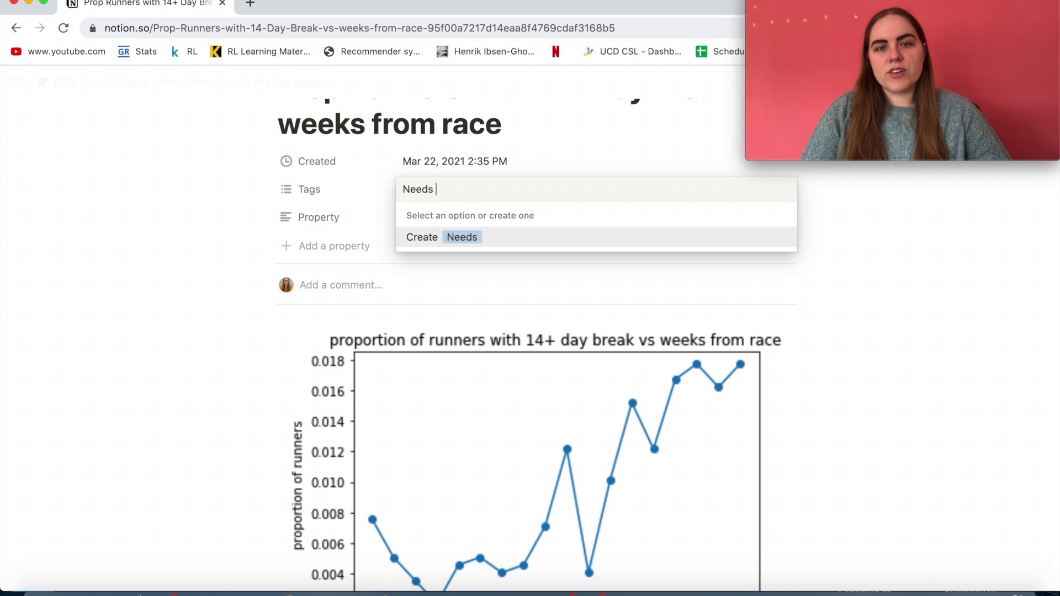
key(Return)
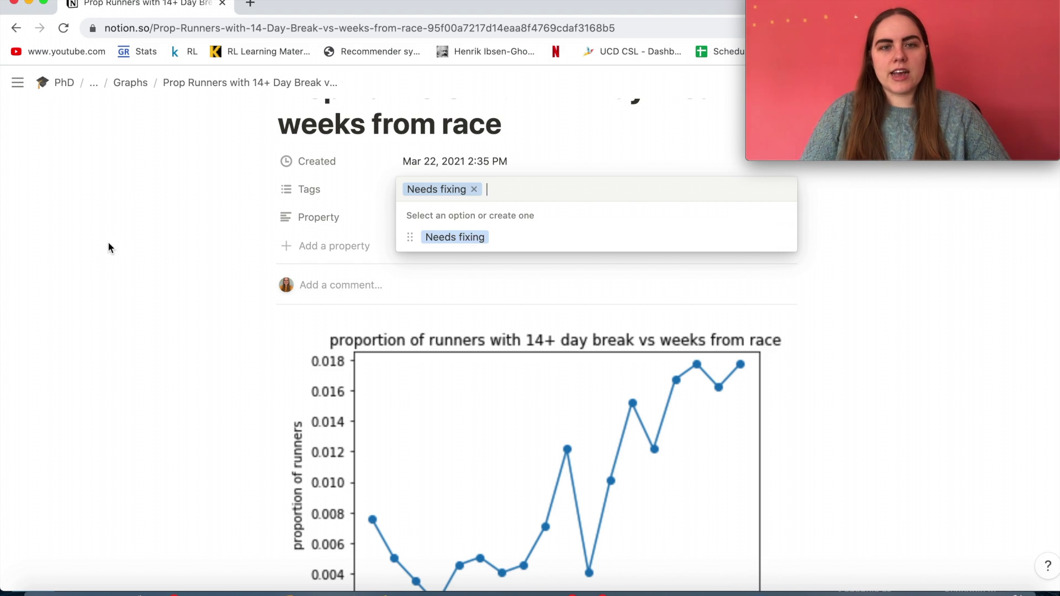
click(132, 239)
click(18, 31)
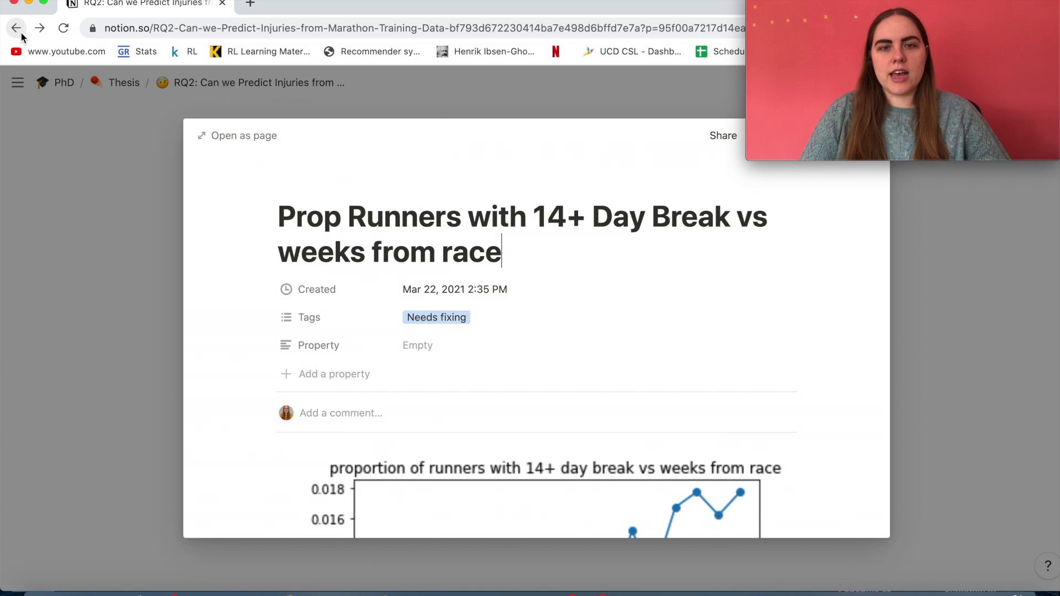
Add a Table view to the Graphs database
scroll(279, 305, down, 5)
scroll(281, 300, down, 6)
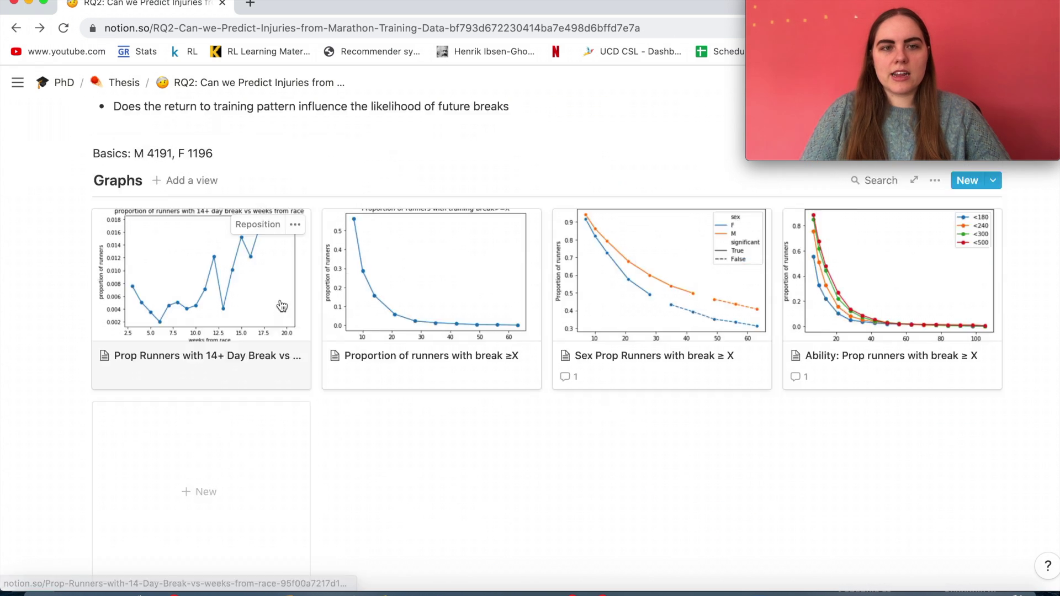
scroll(280, 300, up, 3)
click(210, 314)
scroll(267, 274, down, 1)
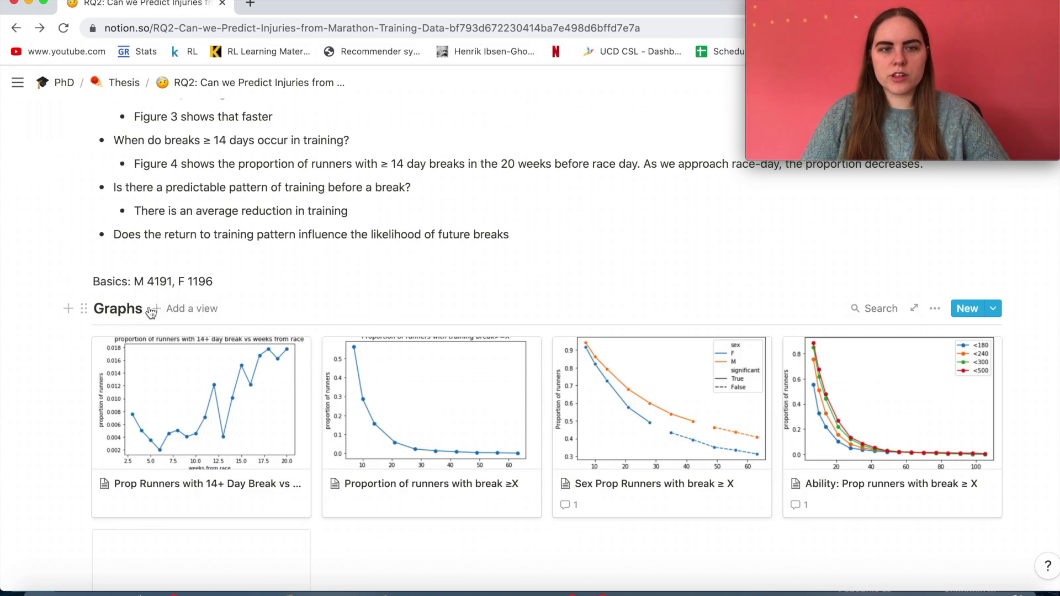
click(185, 308)
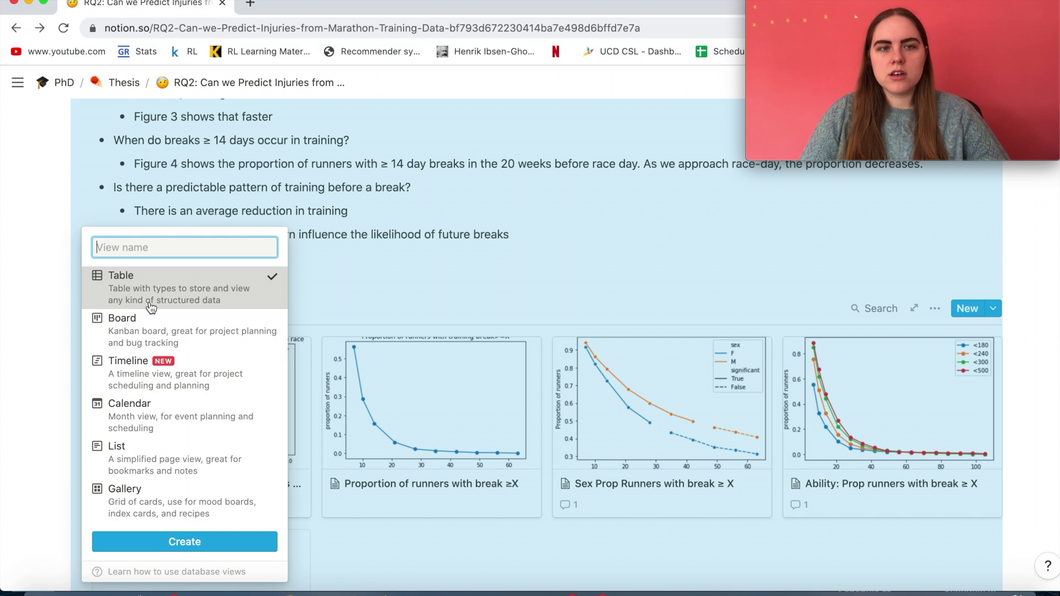
click(185, 539)
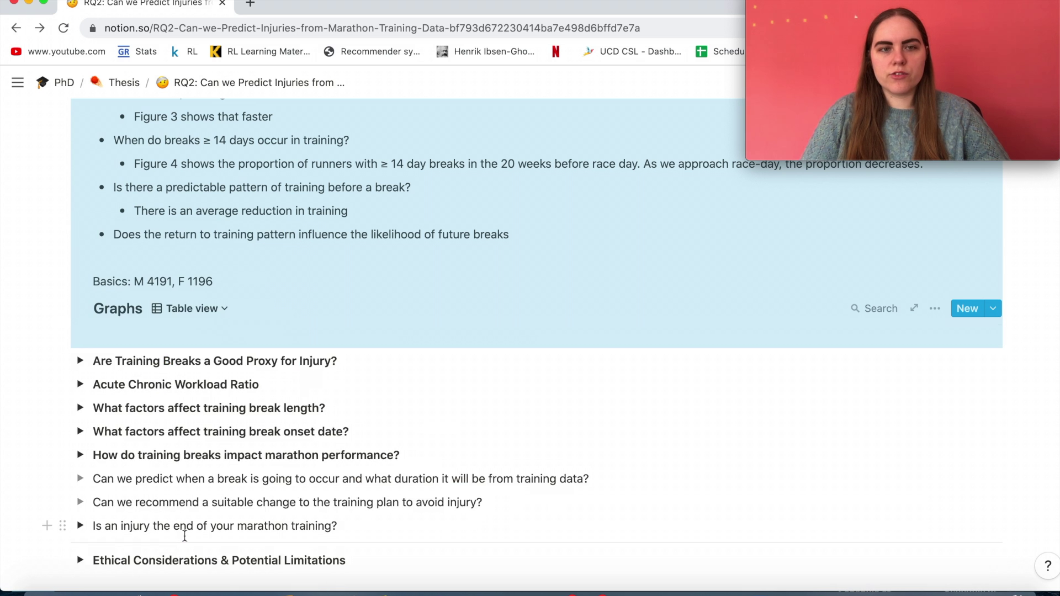
Preview the 14+ Day Break row's page, close it, and show the Views for Graphs list
scroll(197, 451, up, 1)
click(294, 346)
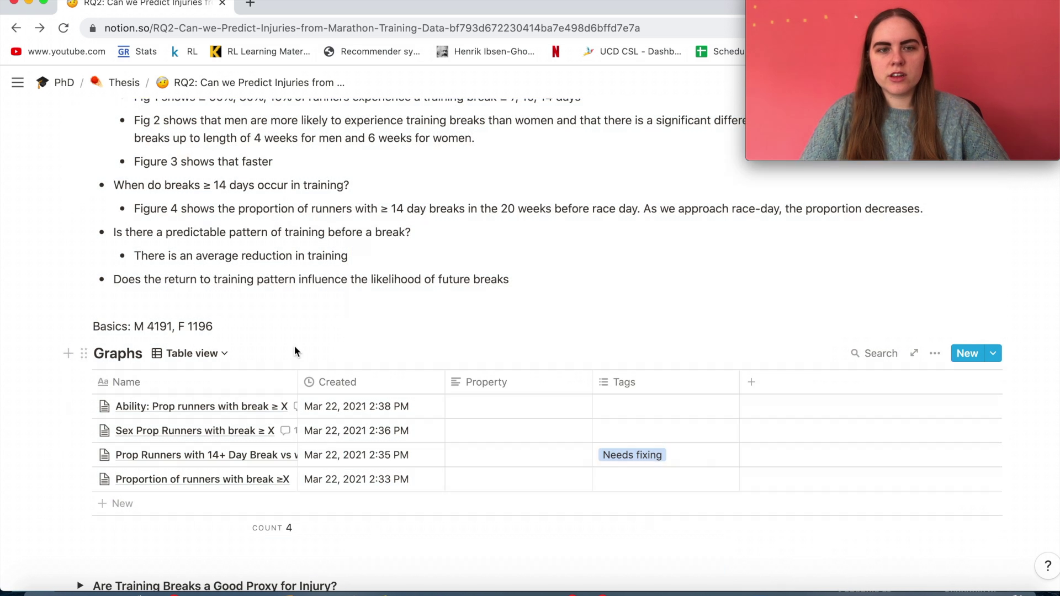
key(Escape)
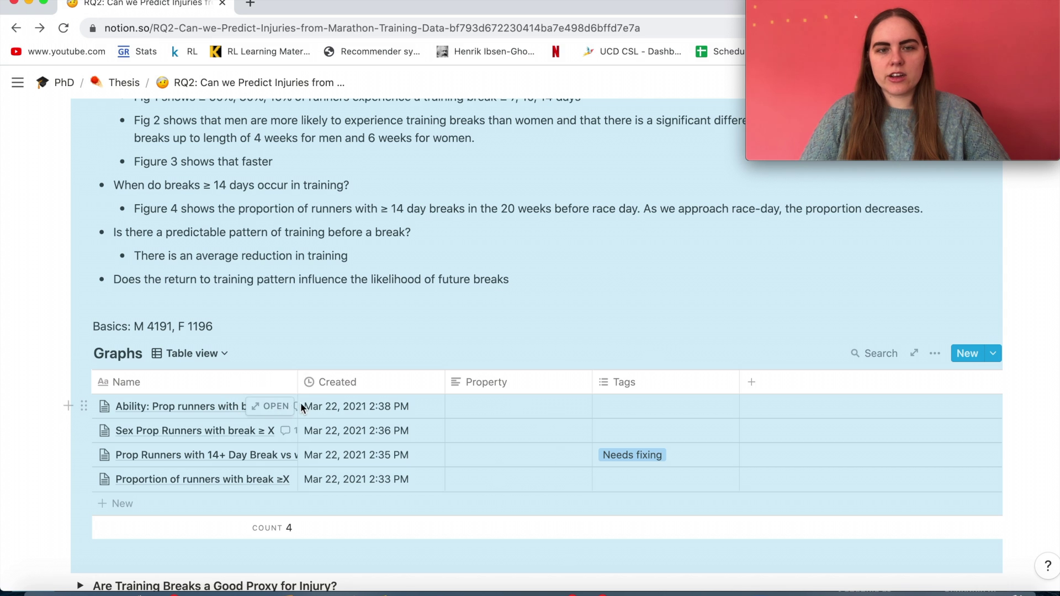
key(Escape)
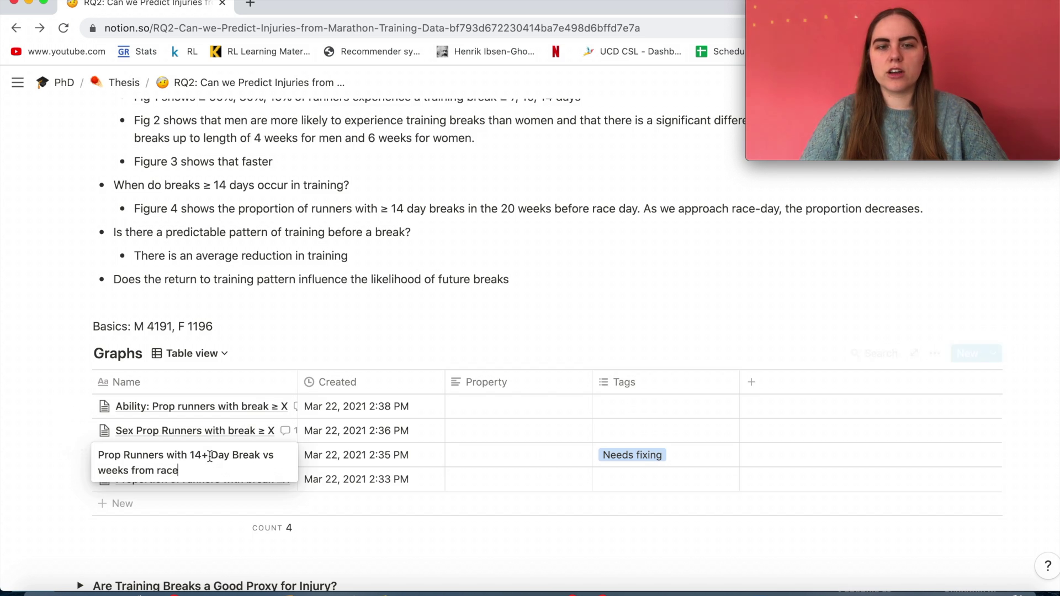
click(286, 456)
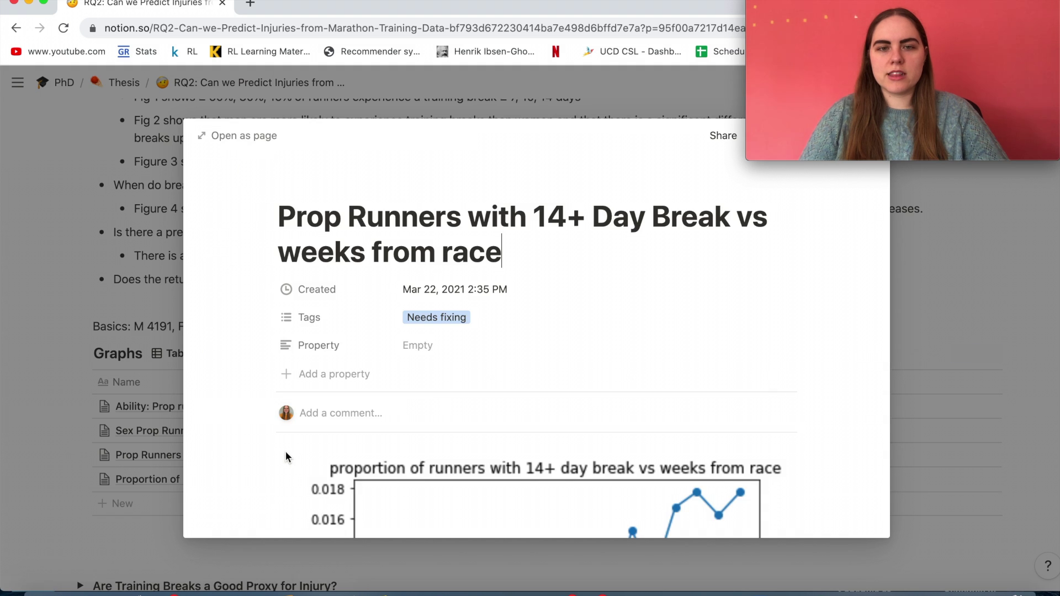
scroll(285, 451, down, 8)
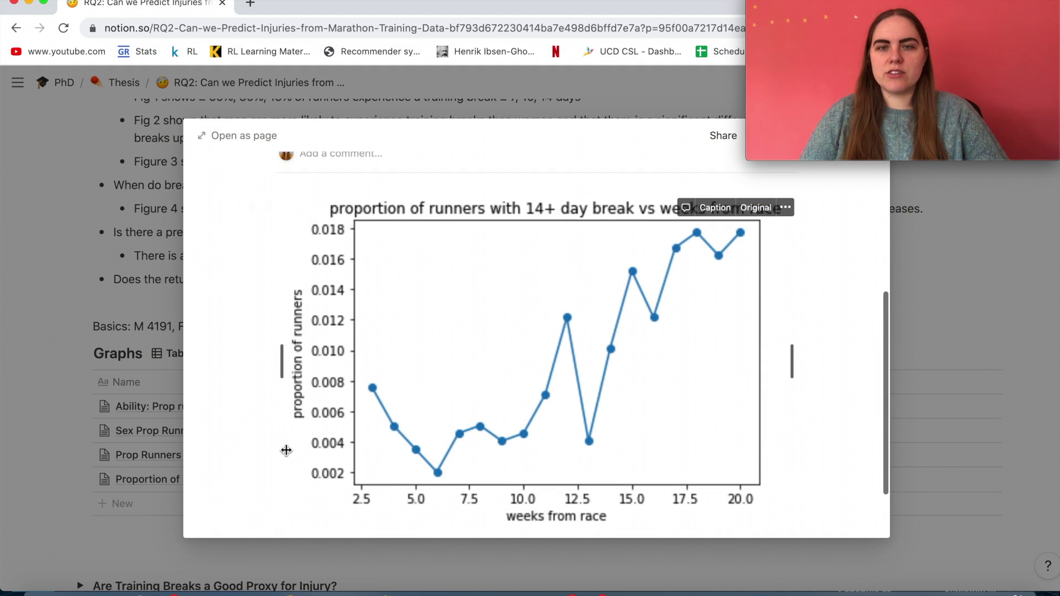
click(113, 332)
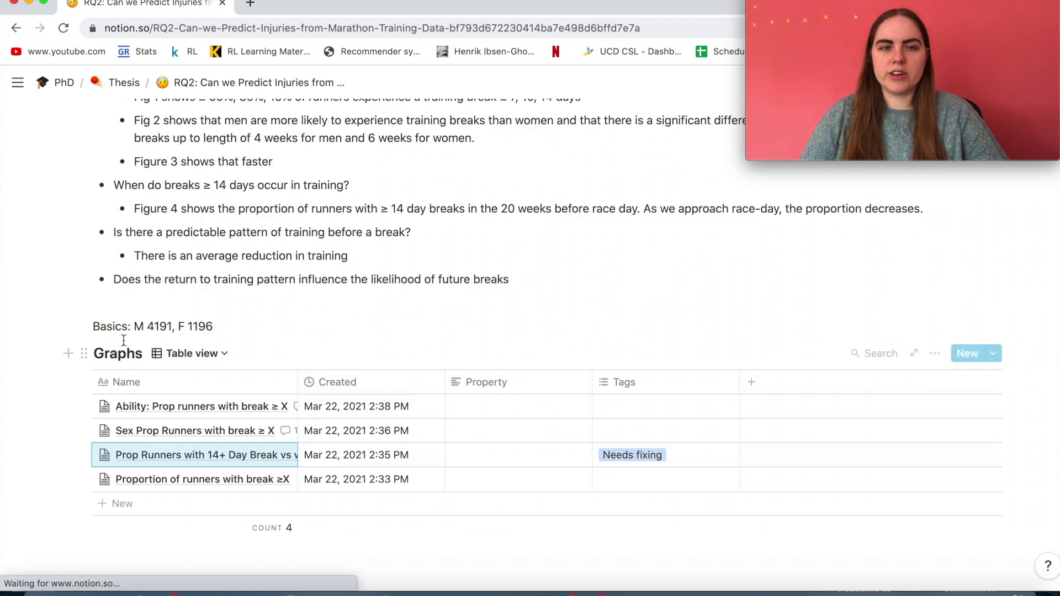
click(185, 354)
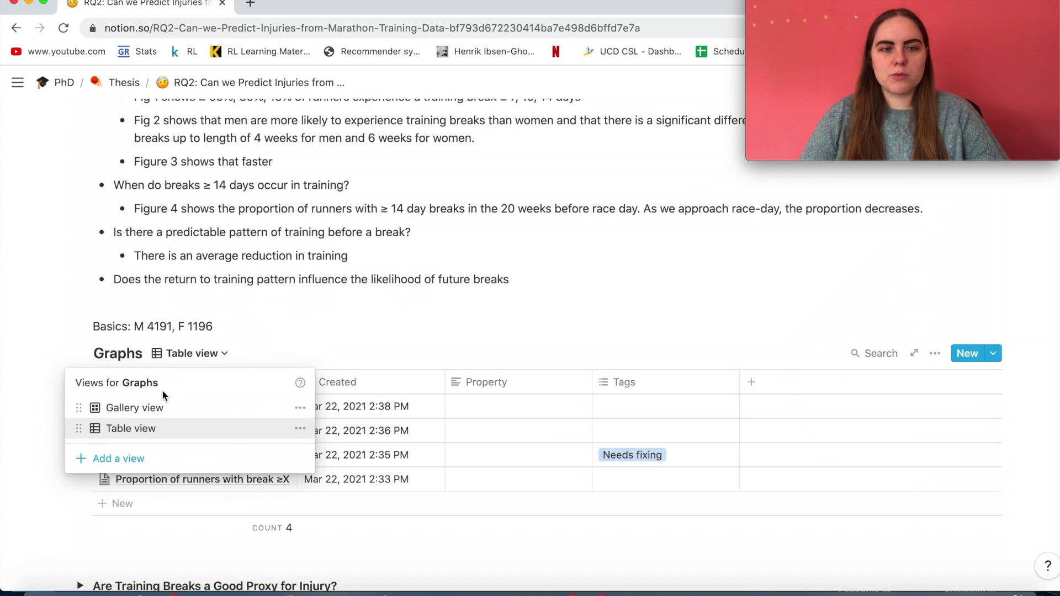
Switch Graphs to Gallery view and collapse the first sub-question
click(164, 409)
scroll(188, 277, up, 4)
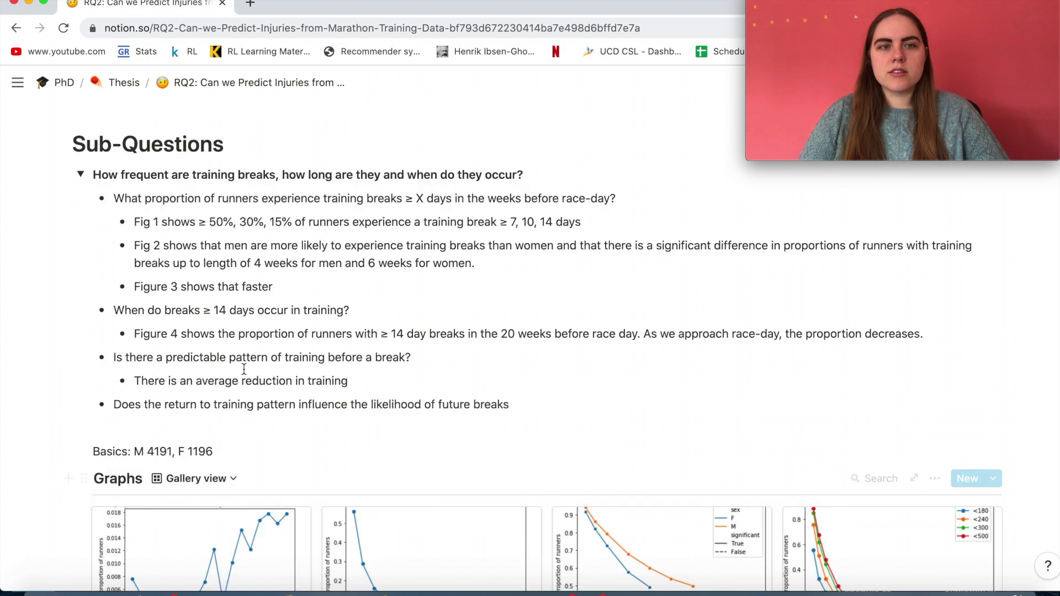
click(80, 263)
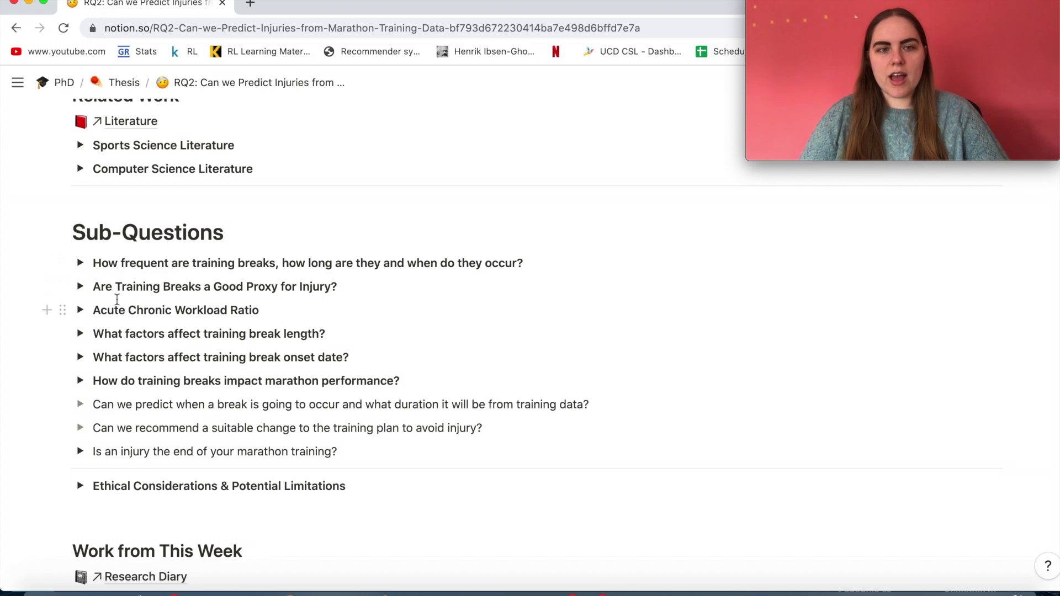
Expand 'Are Training Breaks a Good Proxy for Injury?' to show its Training Pre/Post Breaks gallery
scroll(83, 321, up, 1)
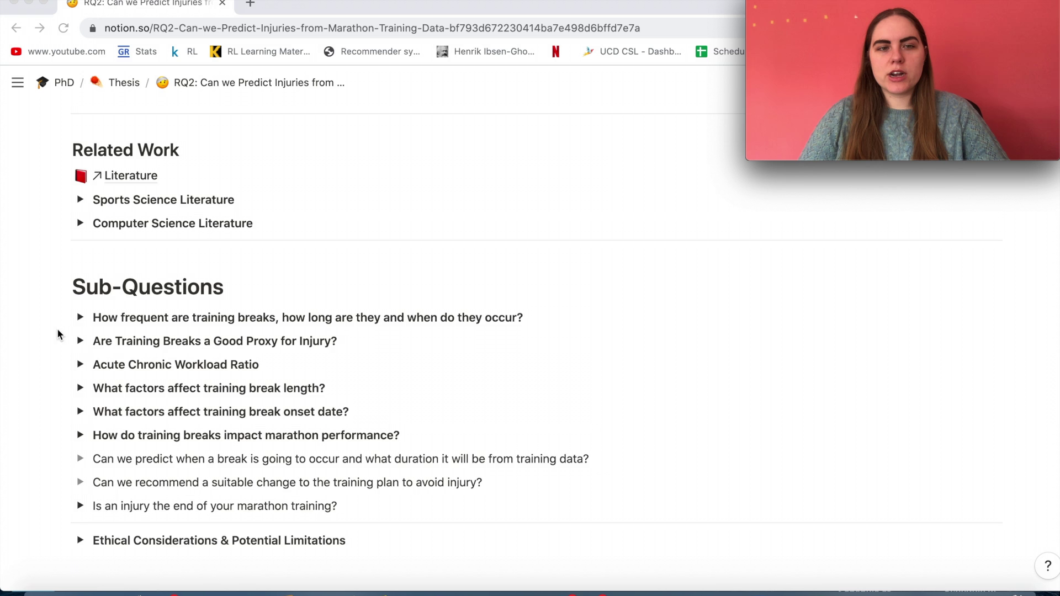
click(82, 327)
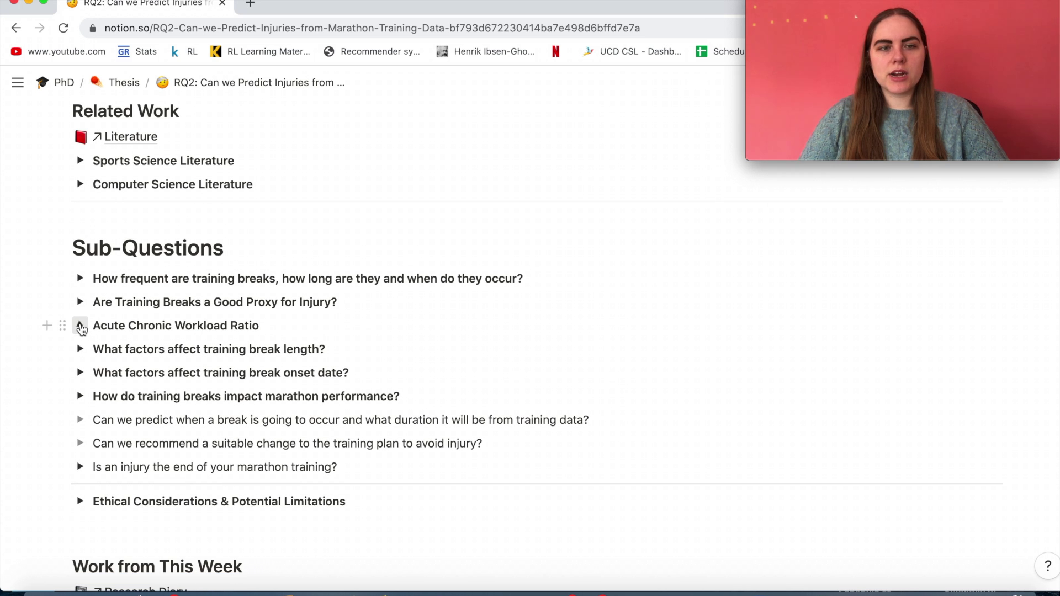
click(80, 325)
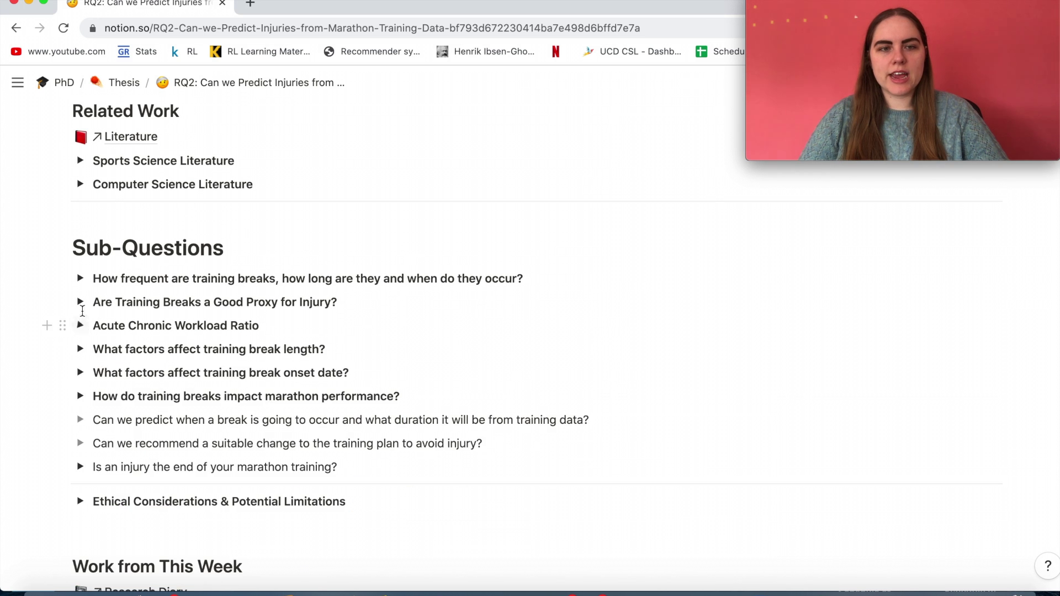
click(81, 308)
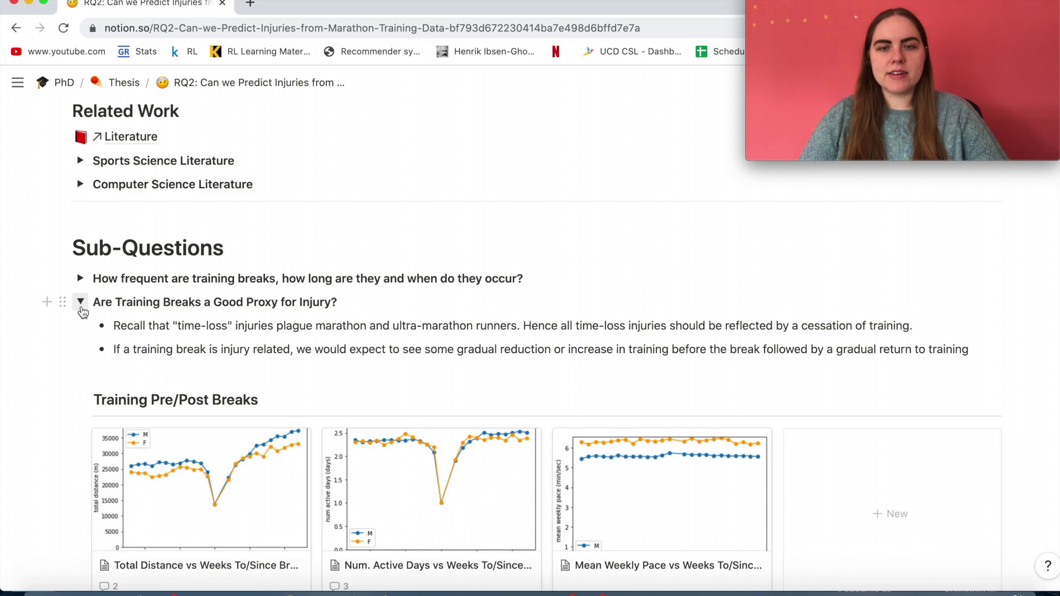
scroll(81, 308, down, 1)
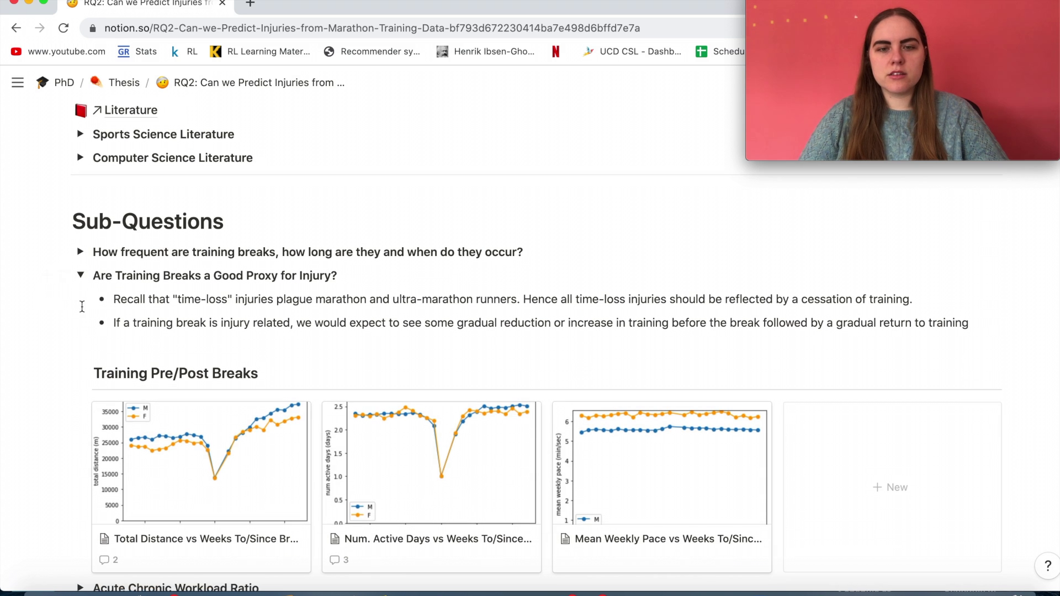
Open the Num. Active Days graph card and its comments
click(493, 488)
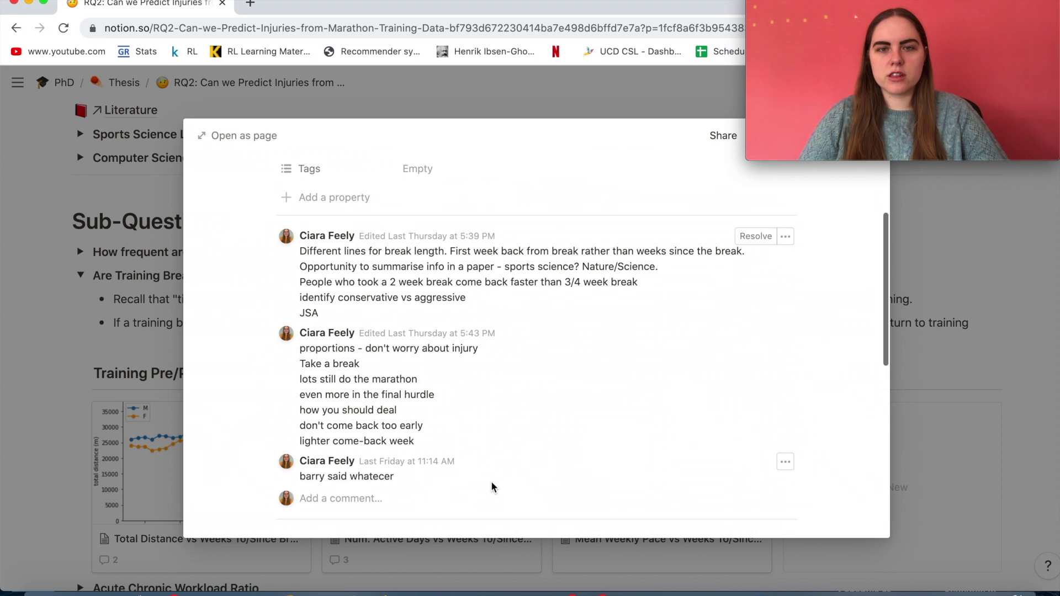
scroll(493, 486, down, 3)
scroll(493, 487, up, 2)
scroll(493, 487, down, 6)
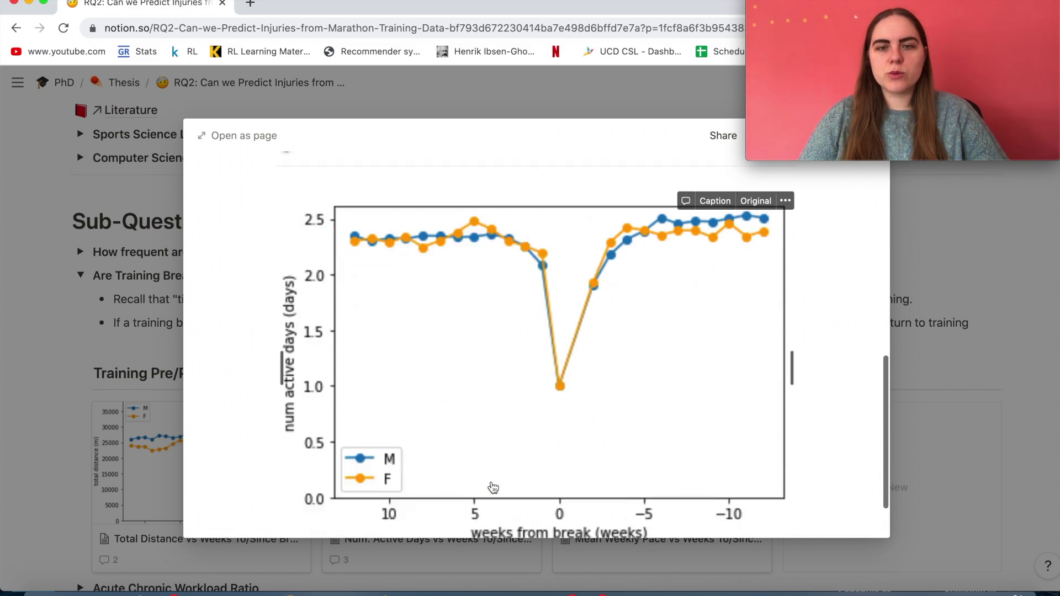
scroll(493, 488, down, 2)
scroll(493, 488, up, 3)
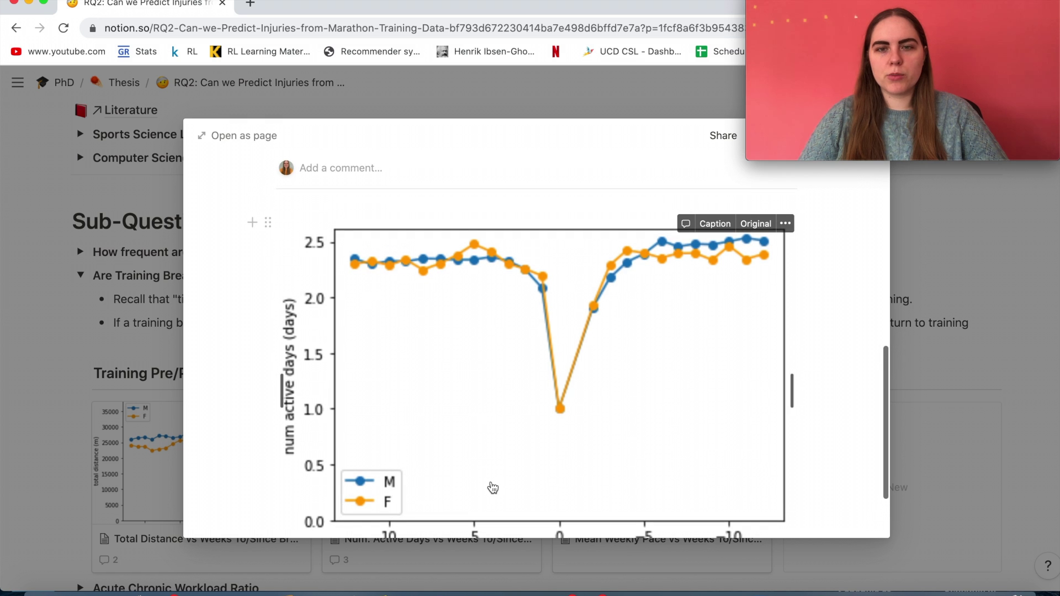
scroll(493, 488, down, 1)
scroll(493, 488, up, 2)
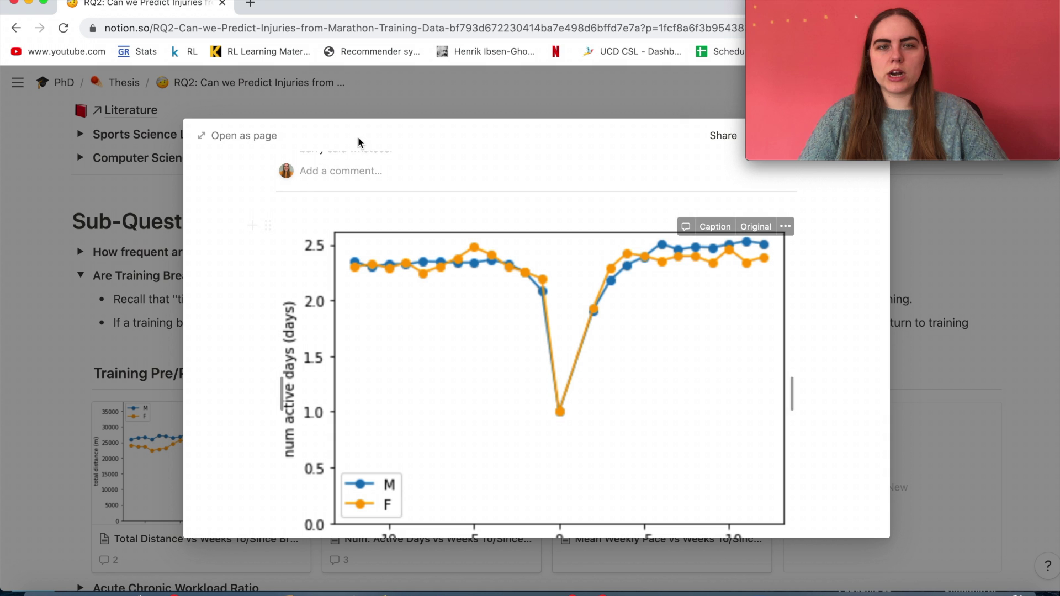
Post the comment 'Supervisor 1 said - add X gtoraph' on the graph
click(367, 170)
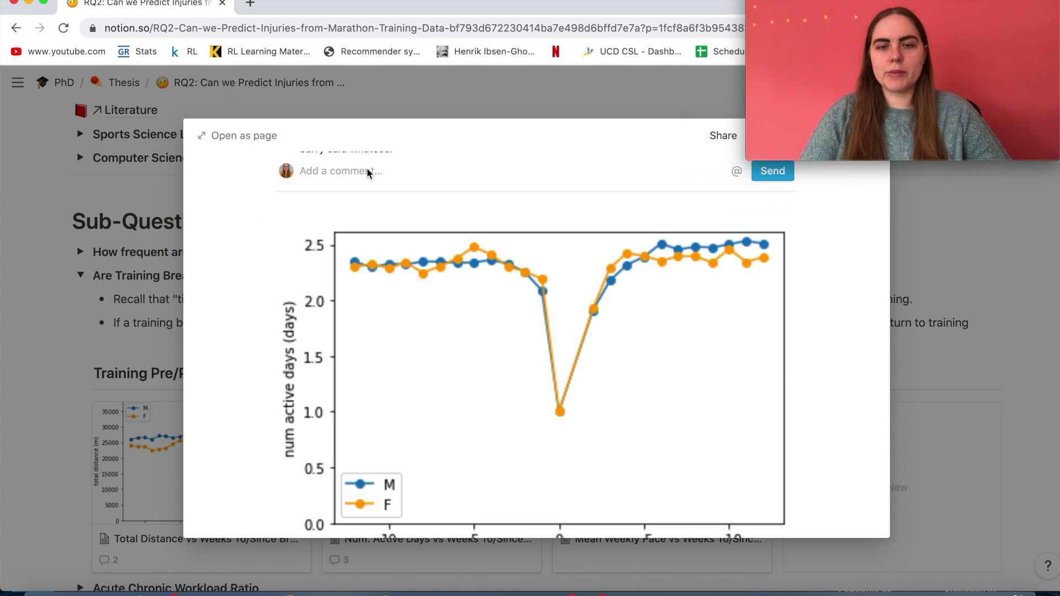
scroll(367, 169, down, 1)
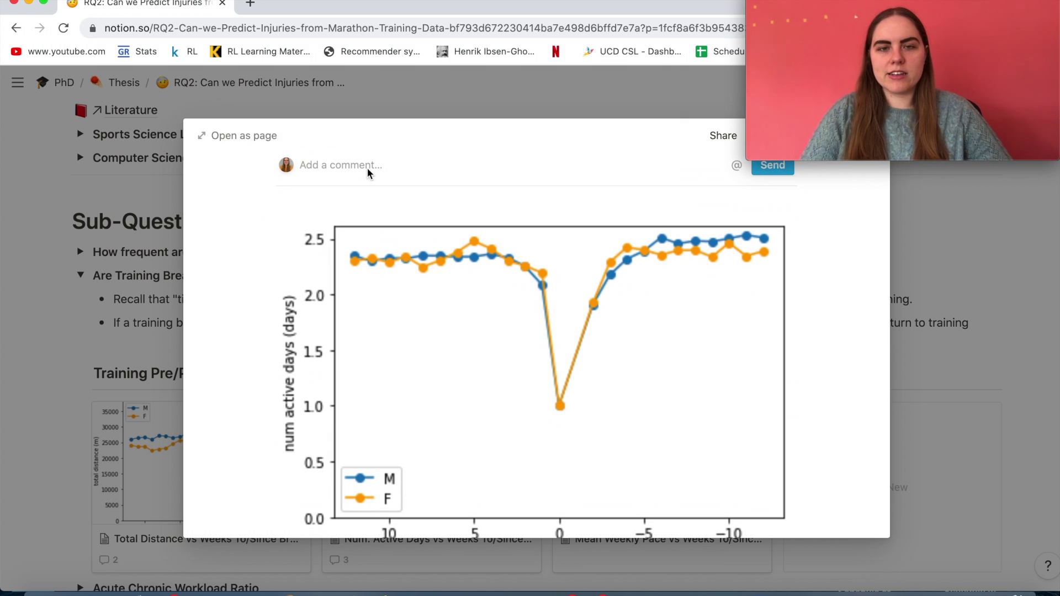
text(Supervisor 1 s)
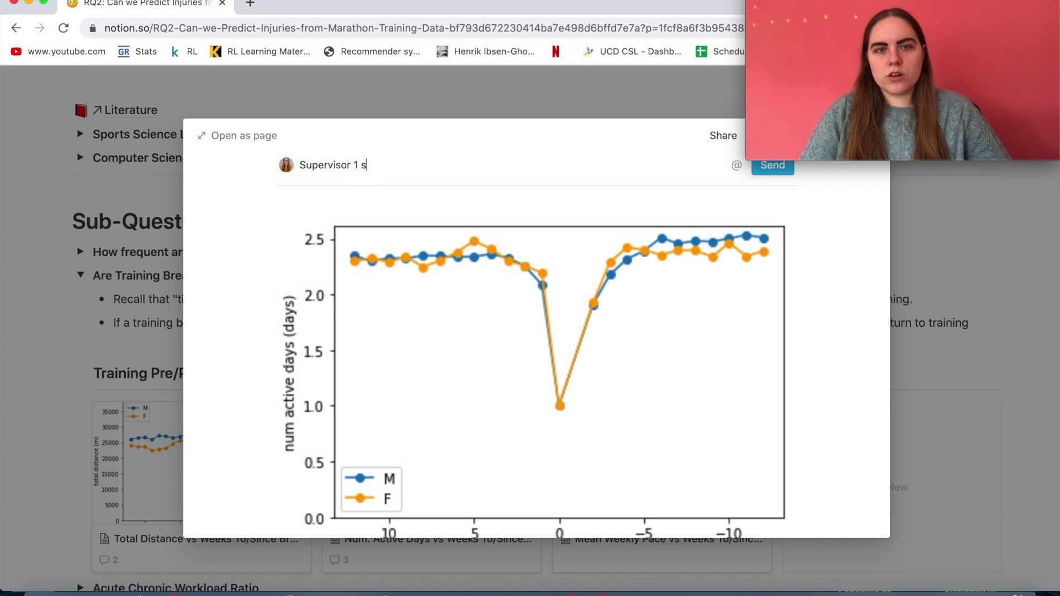
text(aid -)
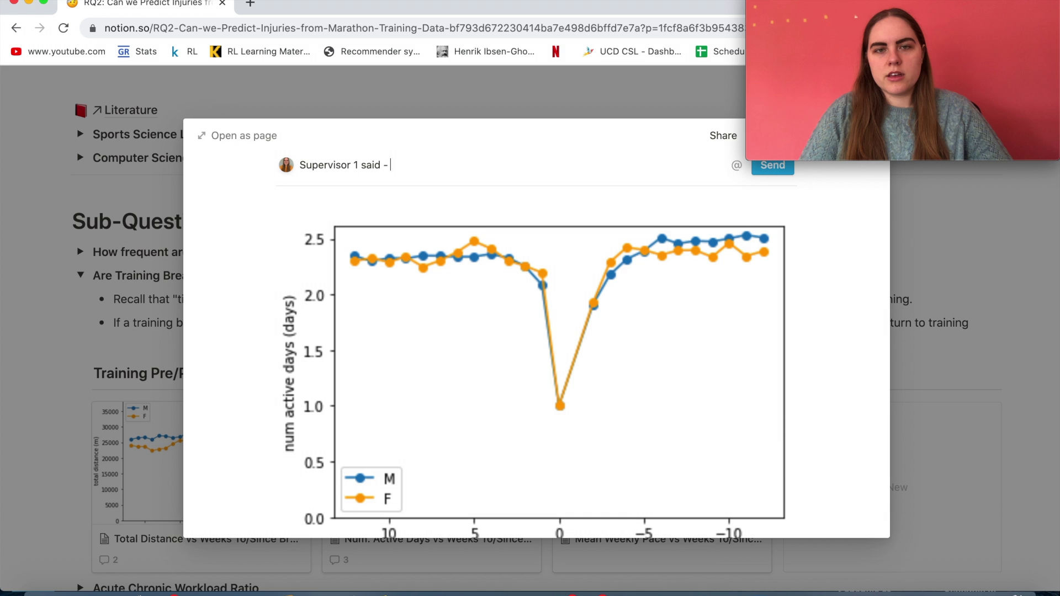
text( add X gto)
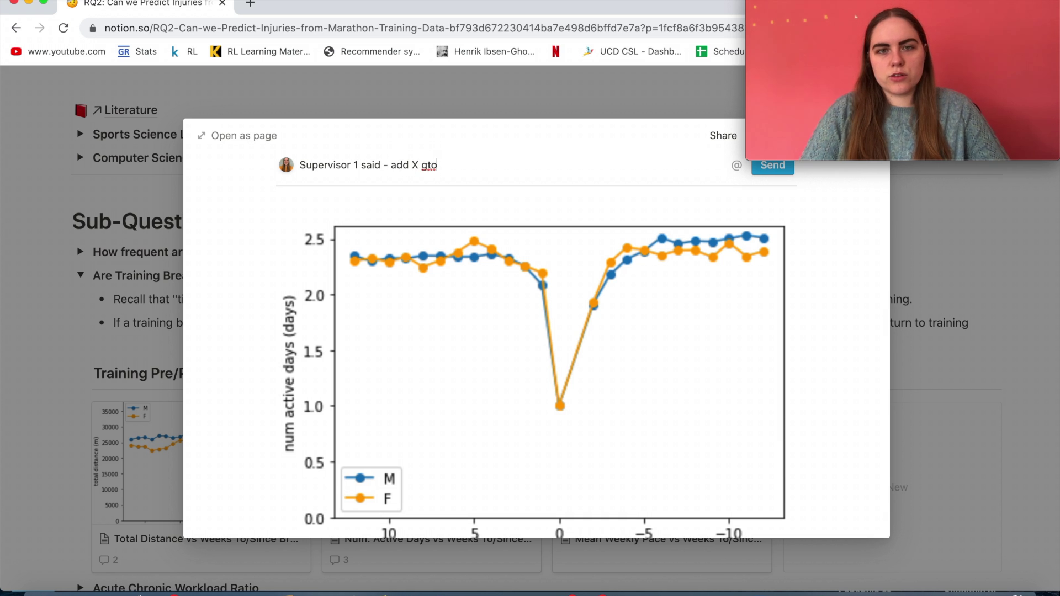
text(raph)
key(Return)
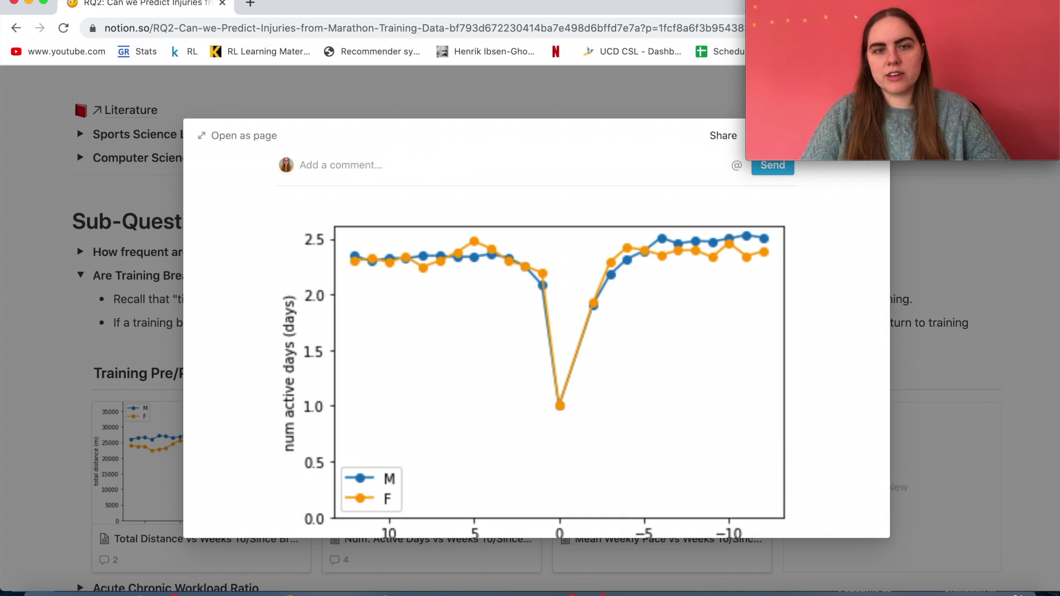
Review the graph page and close the preview to return to the RQ2 page
scroll(369, 173, up, 2)
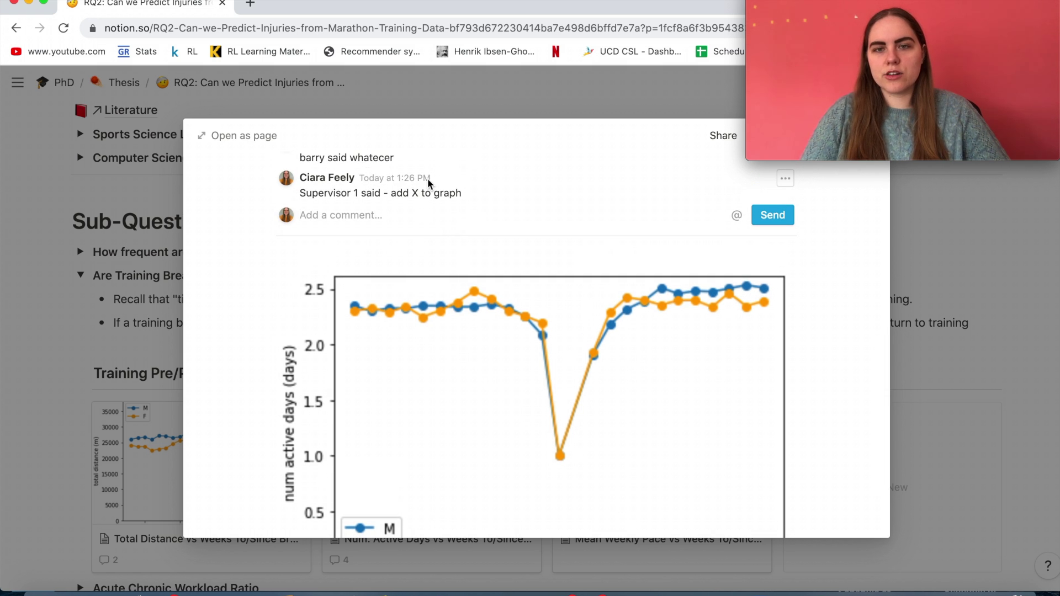
scroll(429, 183, down, 3)
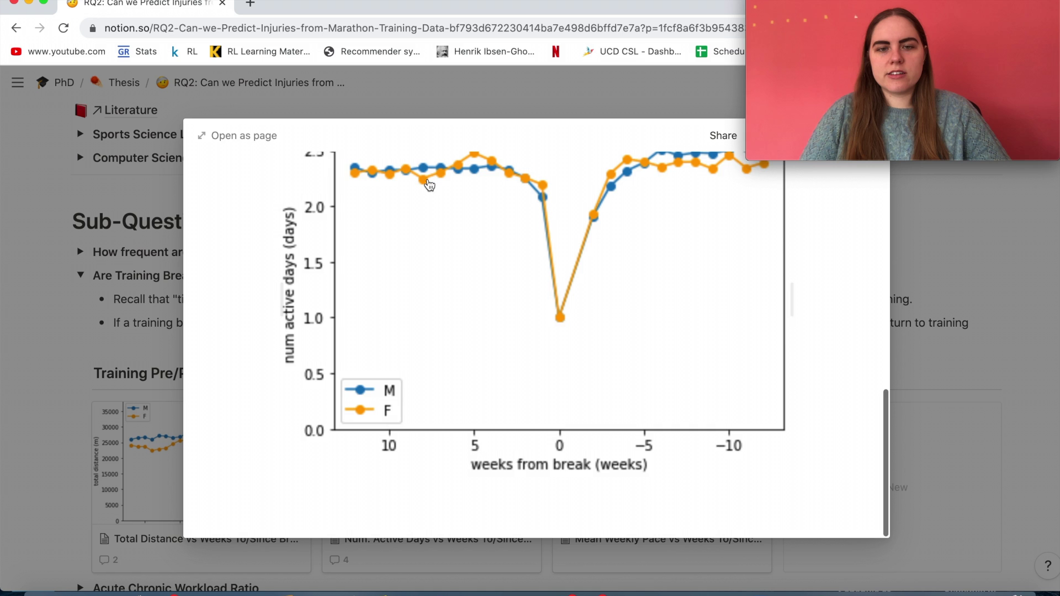
scroll(429, 184, up, 2)
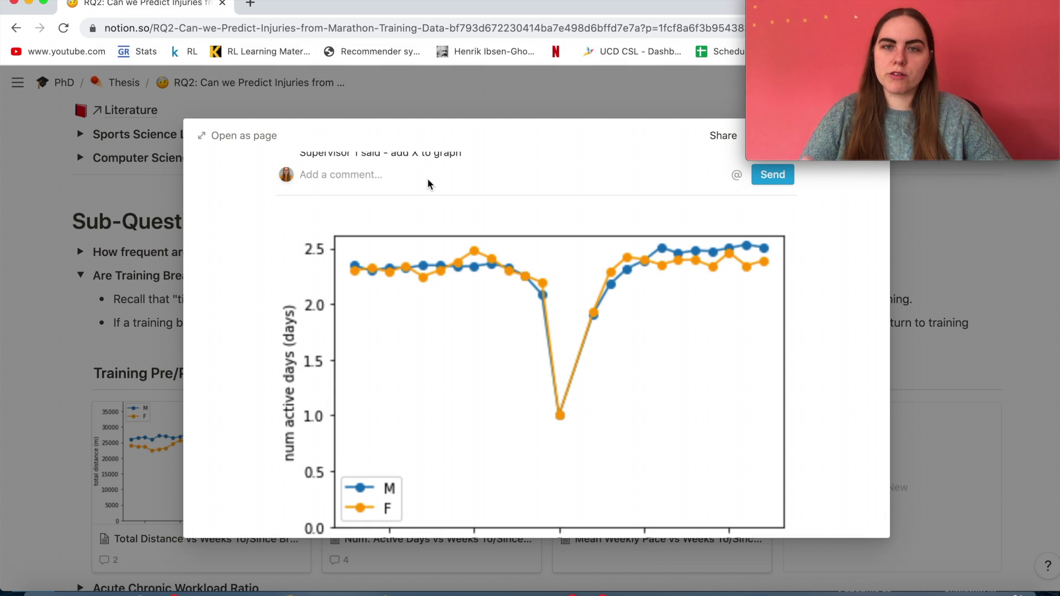
scroll(428, 178, down, 1)
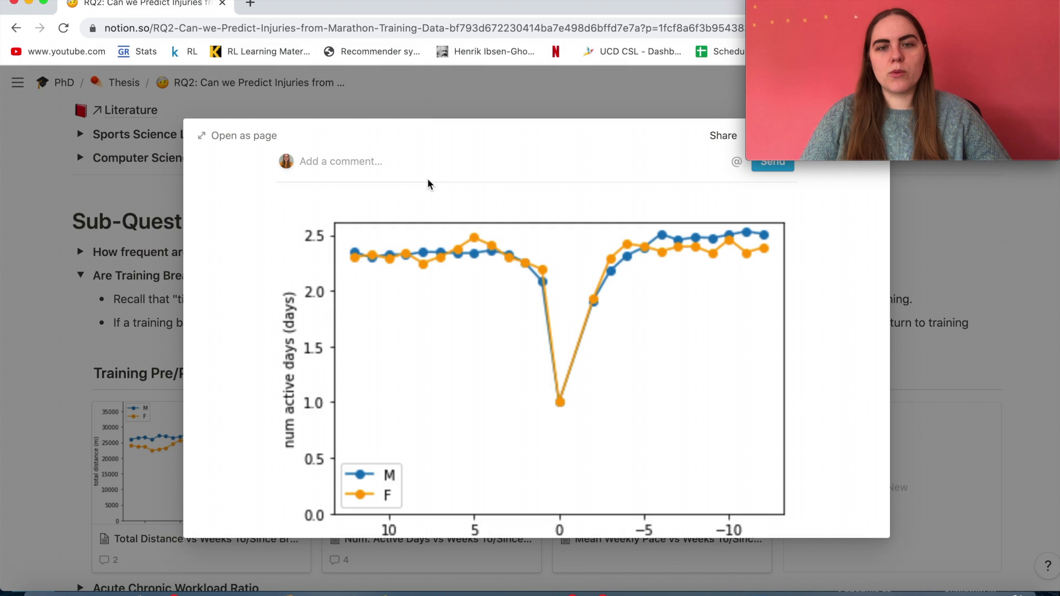
scroll(426, 282, down, 1)
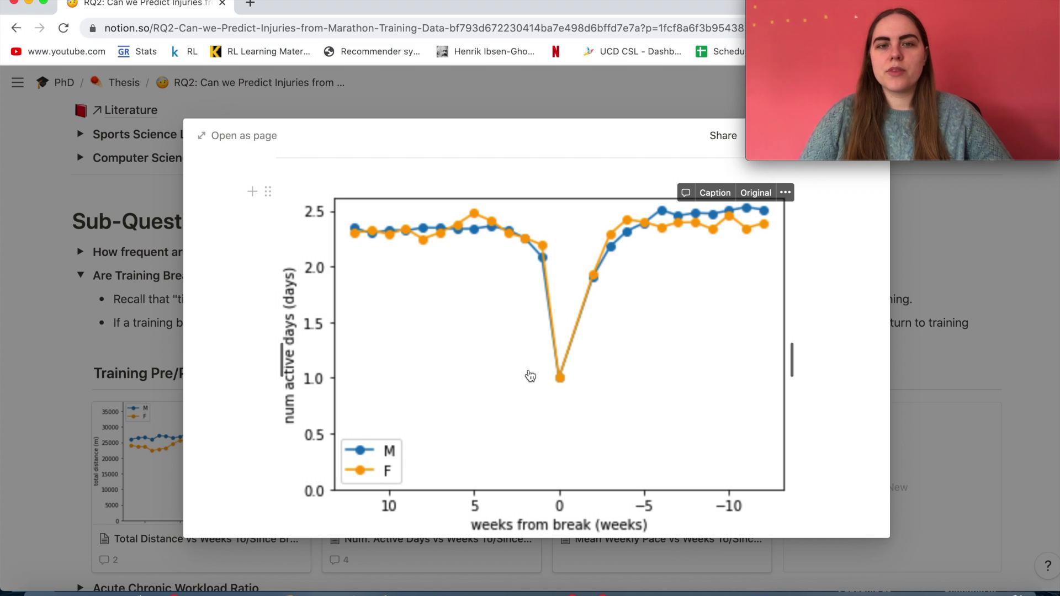
scroll(530, 376, up, 1)
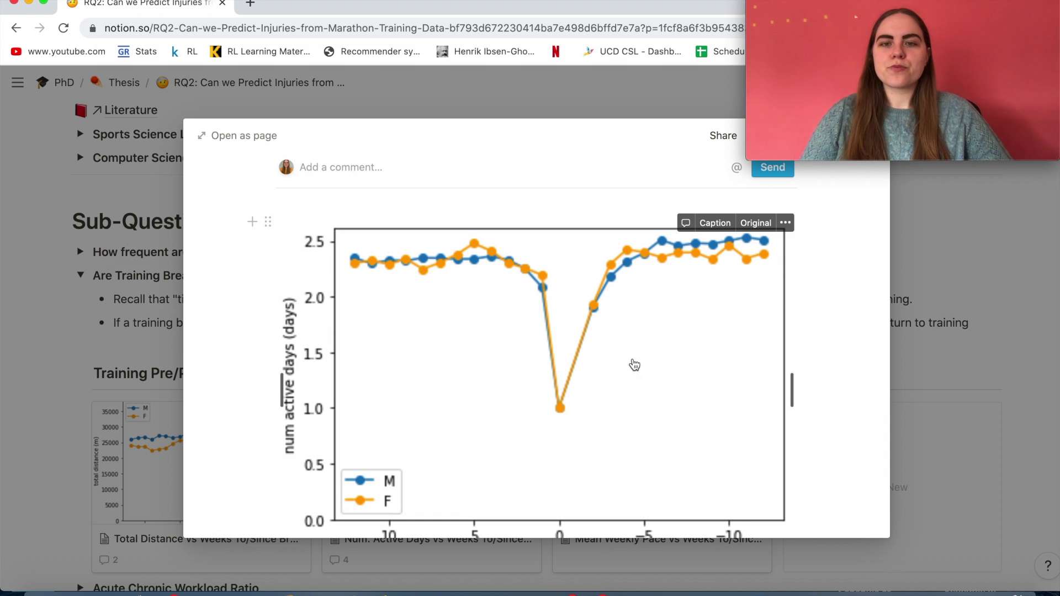
scroll(635, 365, down, 1)
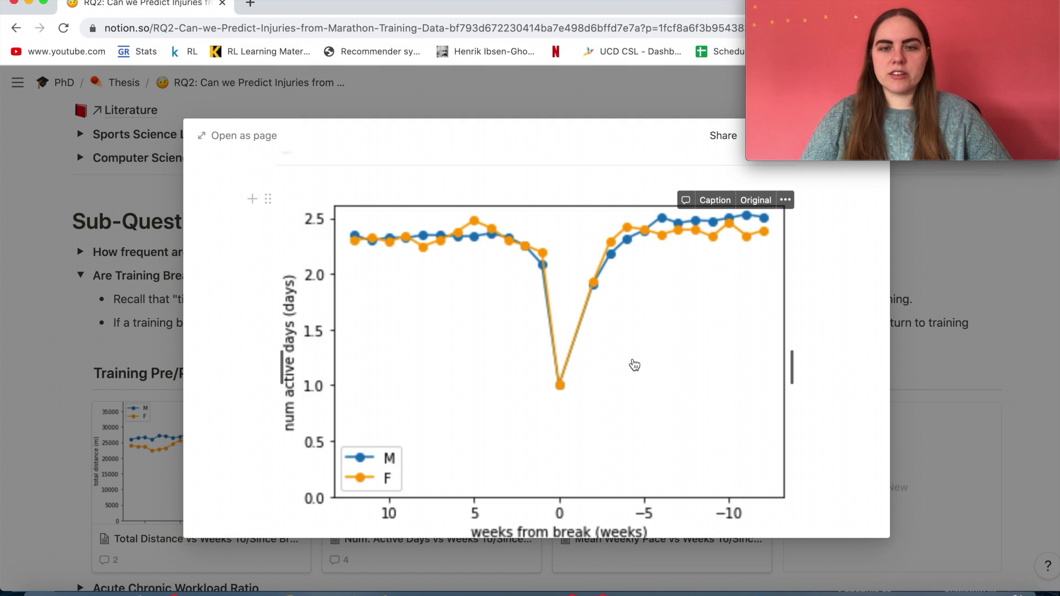
scroll(635, 365, down, 1)
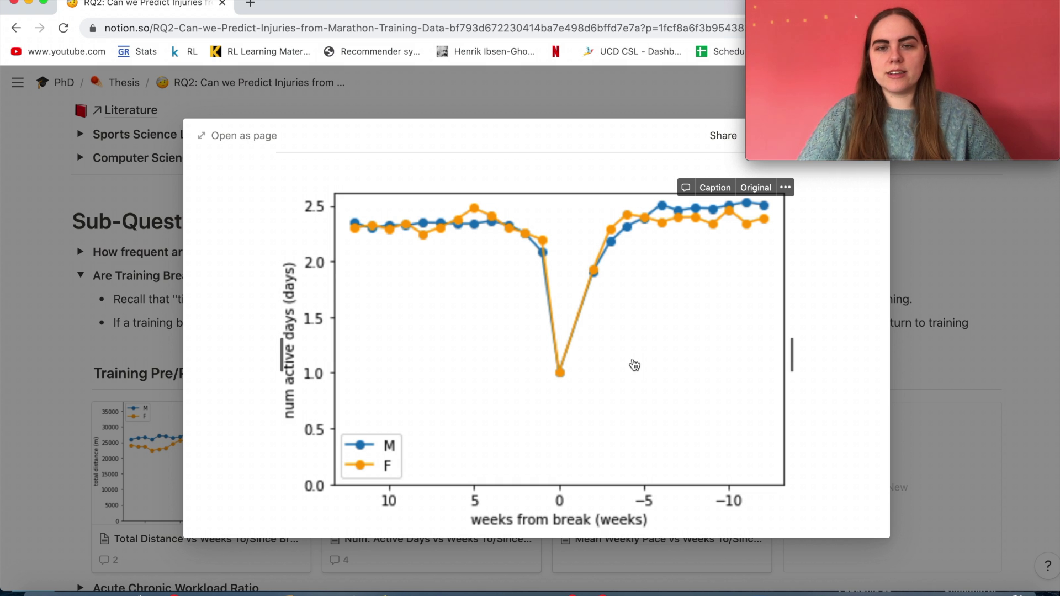
click(929, 347)
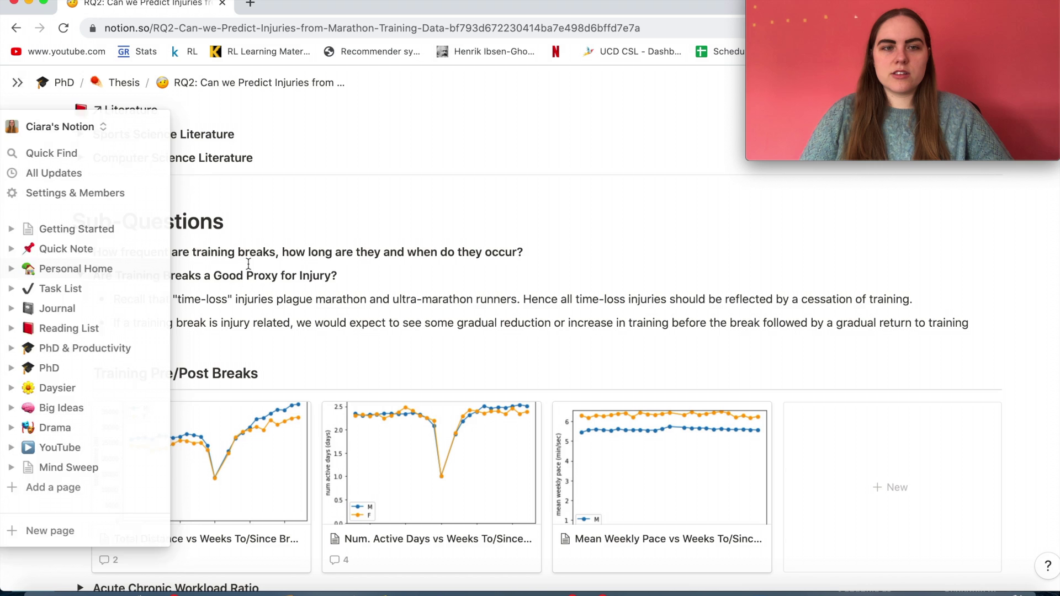
Collapse the 'Are Training Breaks a Good Proxy for Injury?' sub-question
click(80, 276)
scroll(83, 280, down, 1)
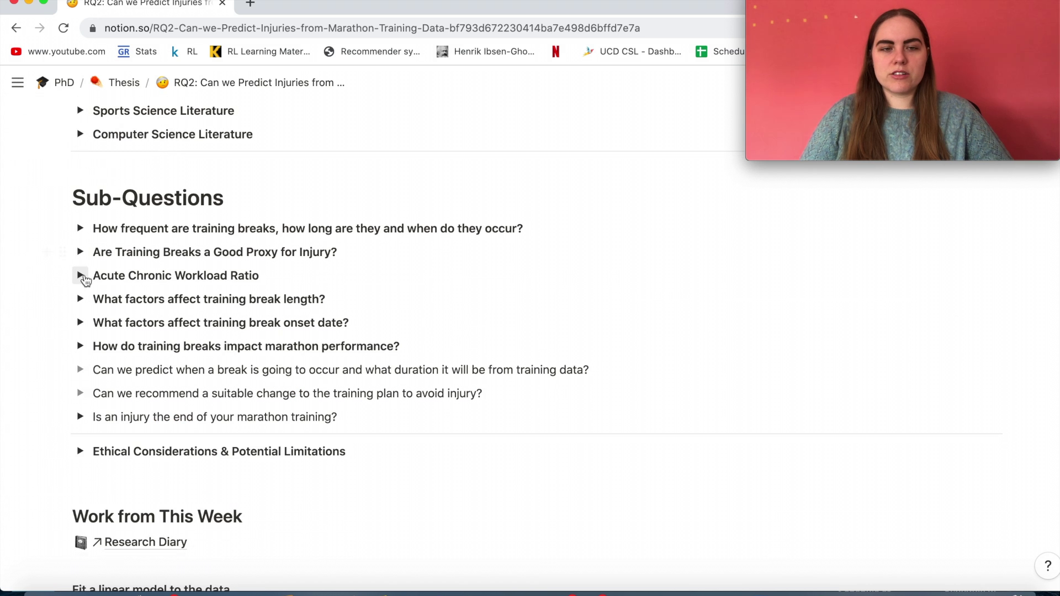
scroll(84, 280, up, 1)
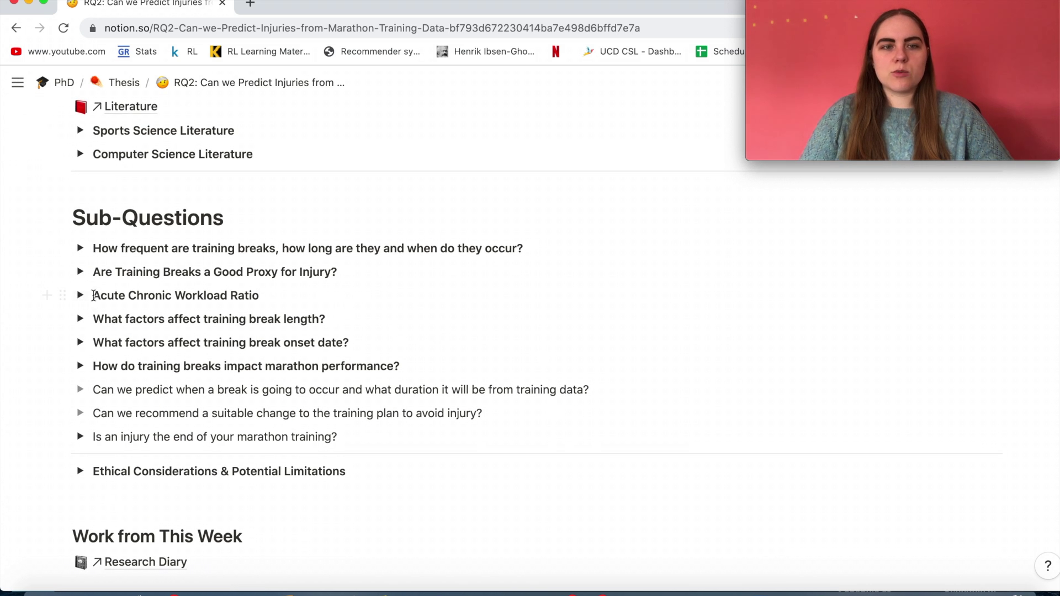
Expand 'What factors affect training break length?' to view its regression notes and coefficient table
click(80, 320)
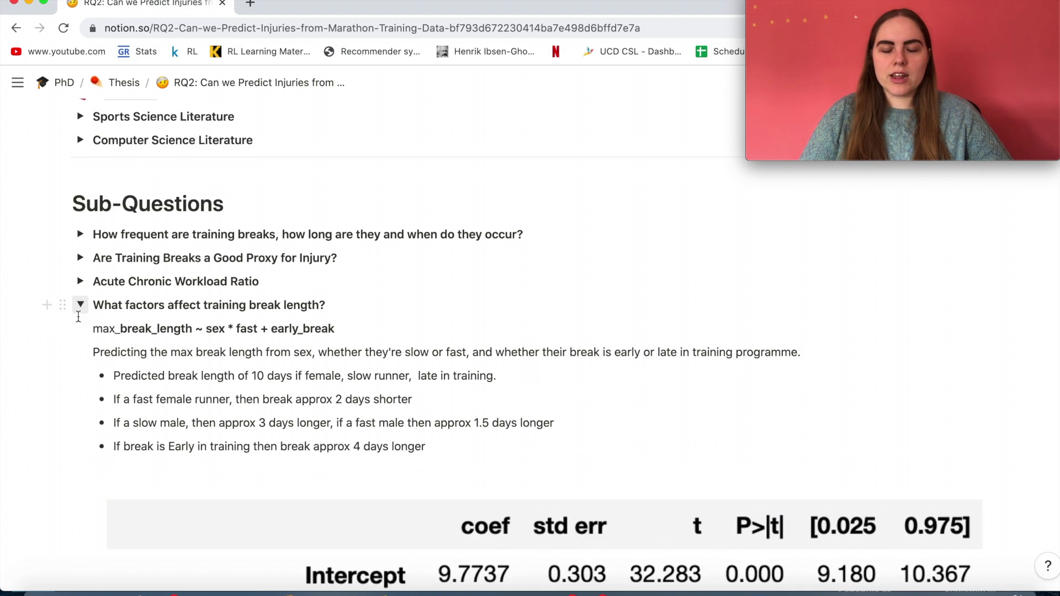
scroll(80, 320, down, 3)
scroll(196, 343, down, 4)
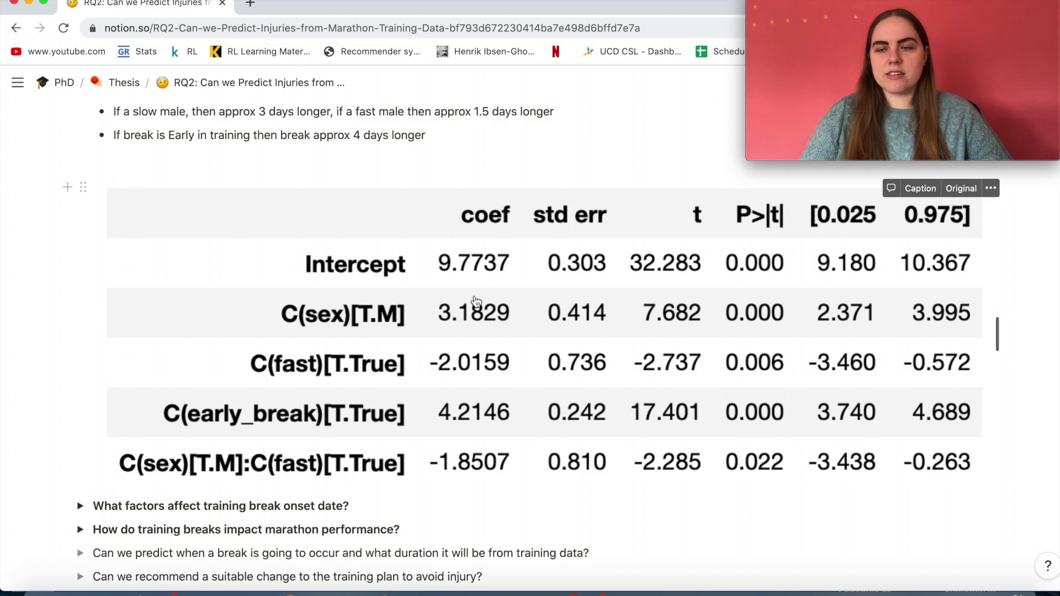
scroll(476, 301, down, 1)
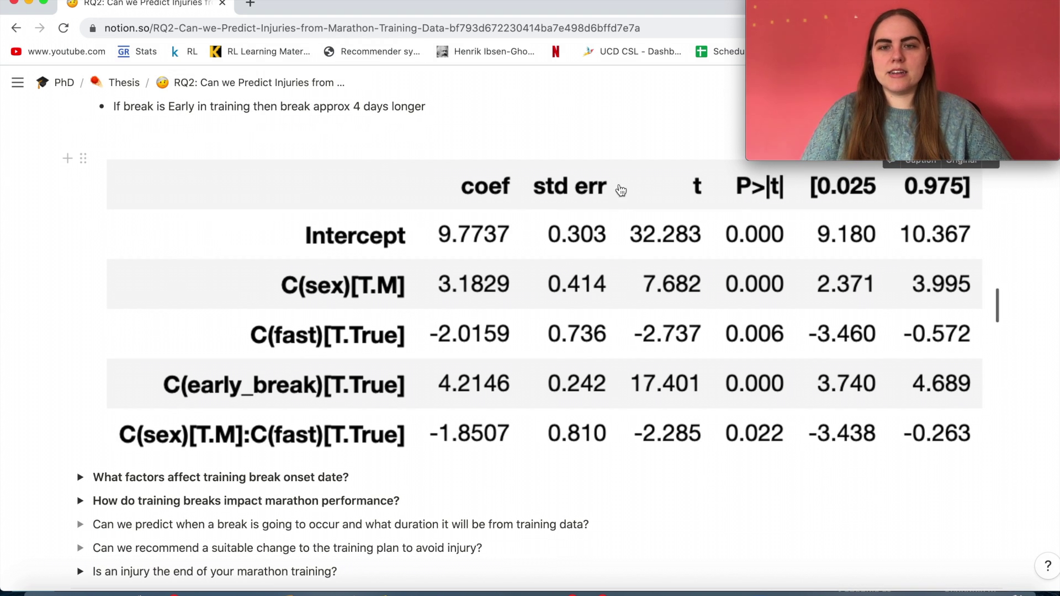
scroll(343, 197, up, 1)
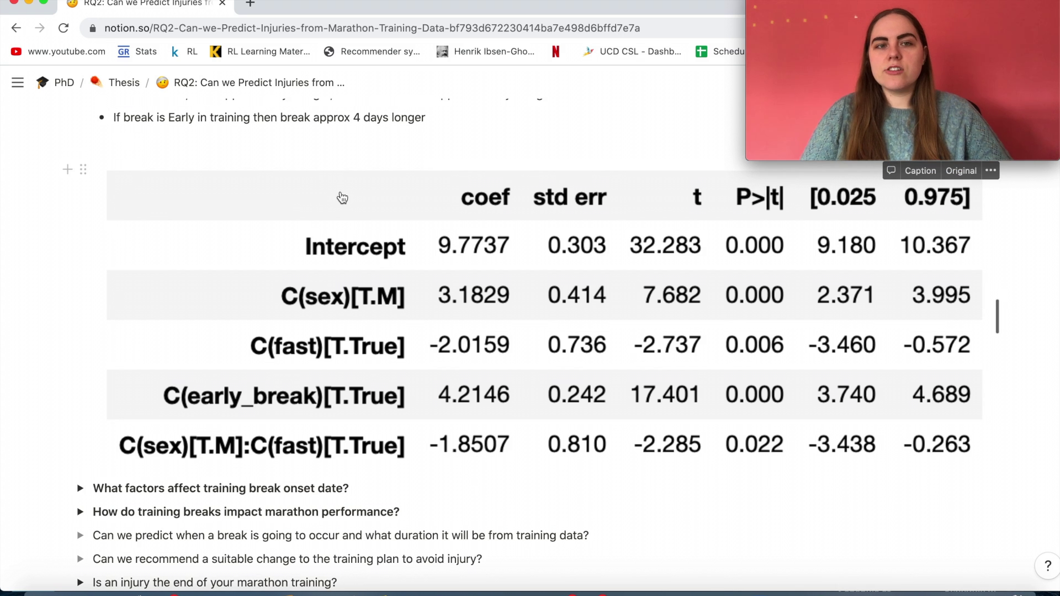
scroll(350, 268, up, 1)
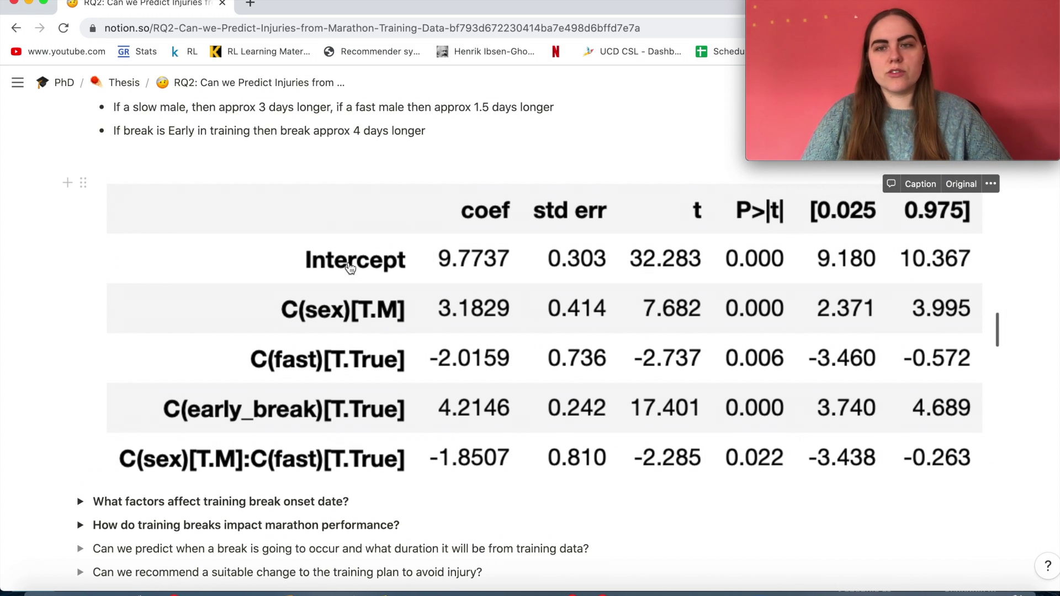
scroll(350, 268, up, 5)
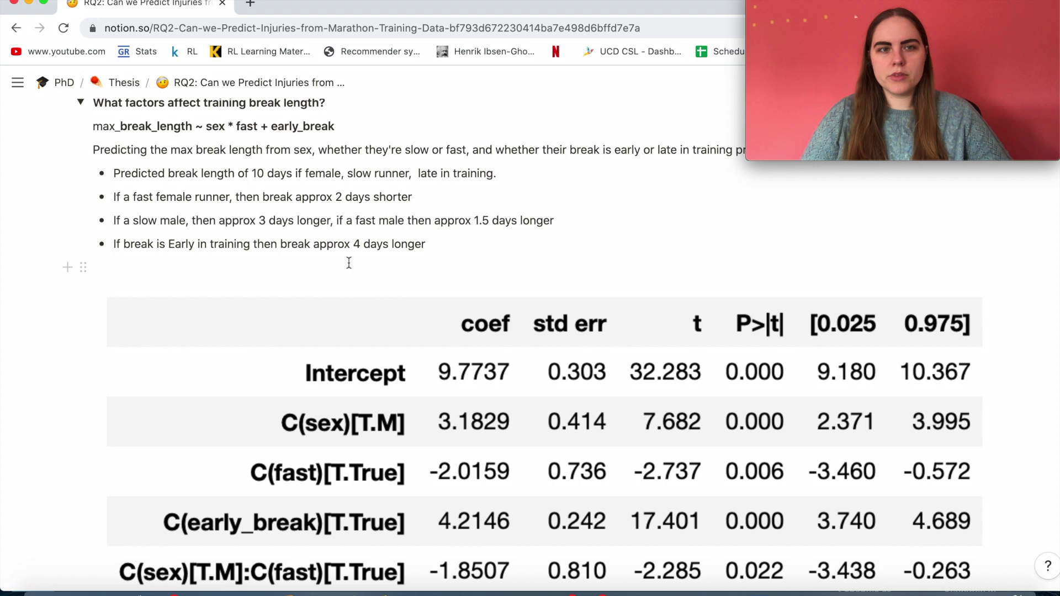
Collapse the 'What factors affect training break length?' sub-question
click(82, 103)
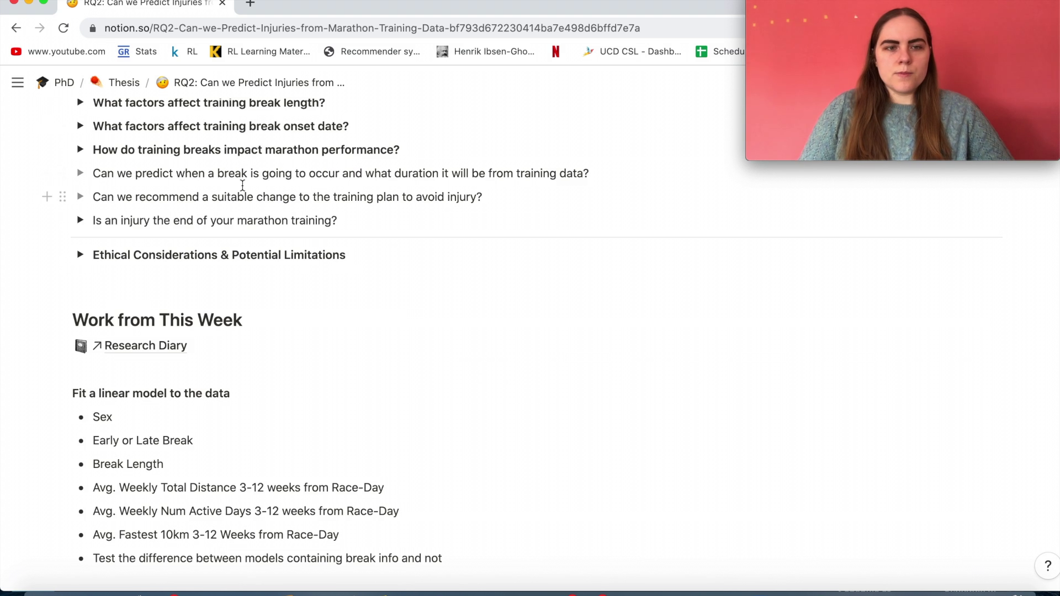
scroll(243, 185, down, 1)
scroll(243, 185, down, 3)
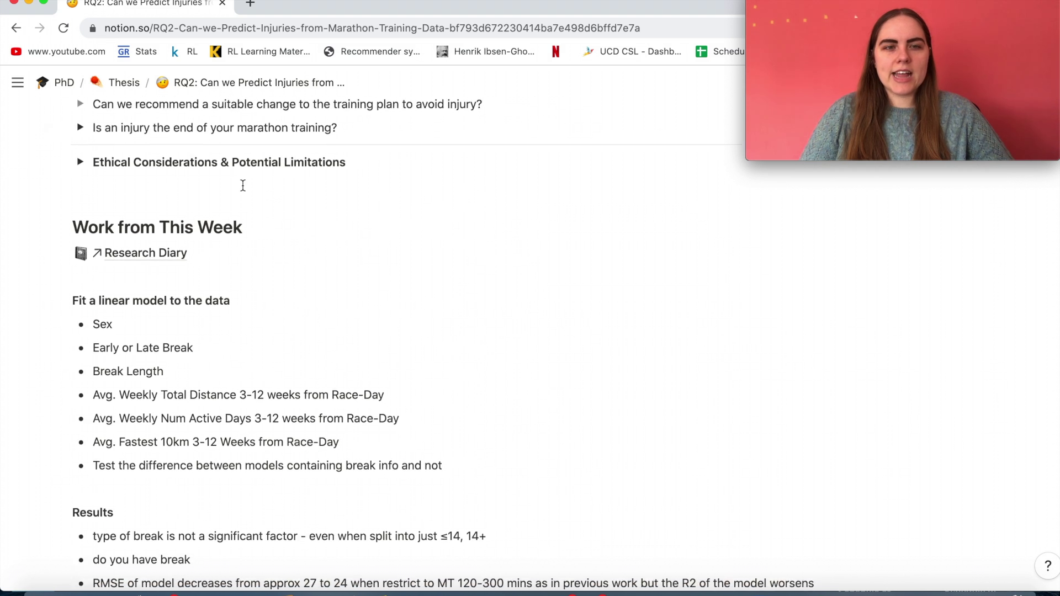
scroll(243, 185, down, 2)
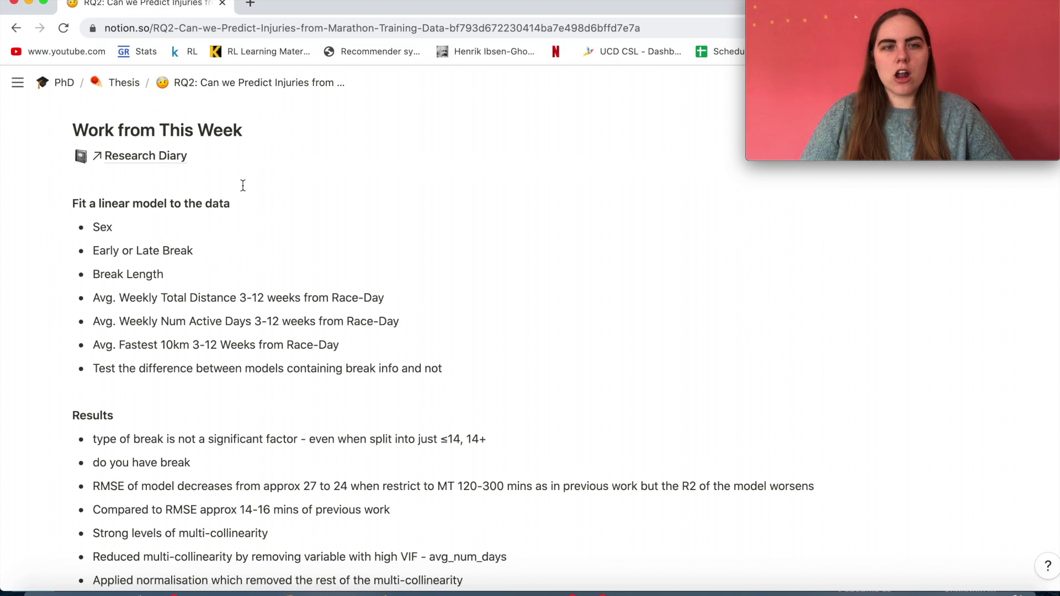
Scroll through Work from This Week and open the linked Research Diary
scroll(243, 186, down, 6)
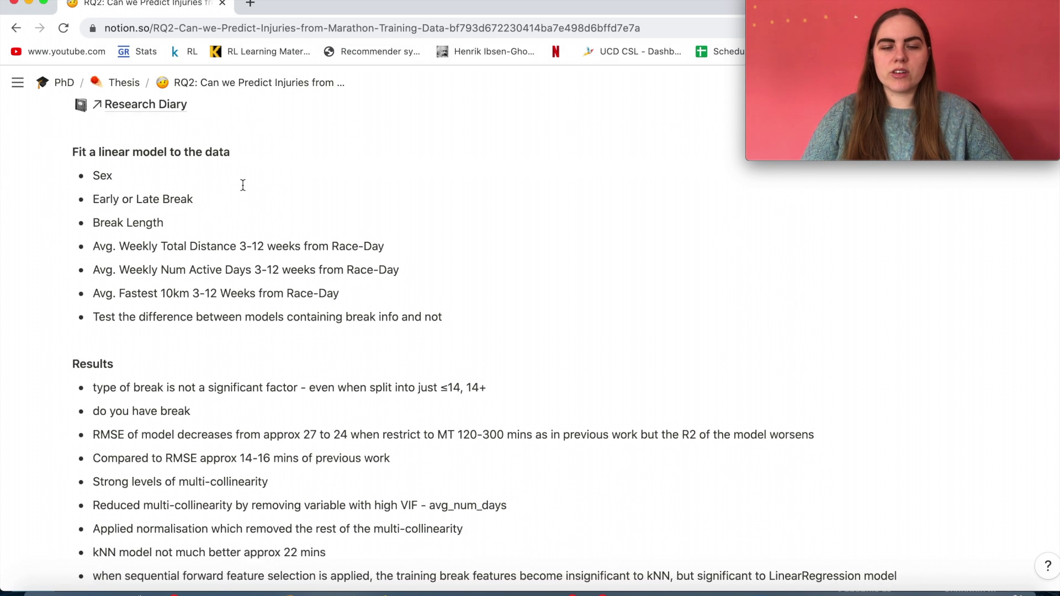
scroll(243, 185, down, 8)
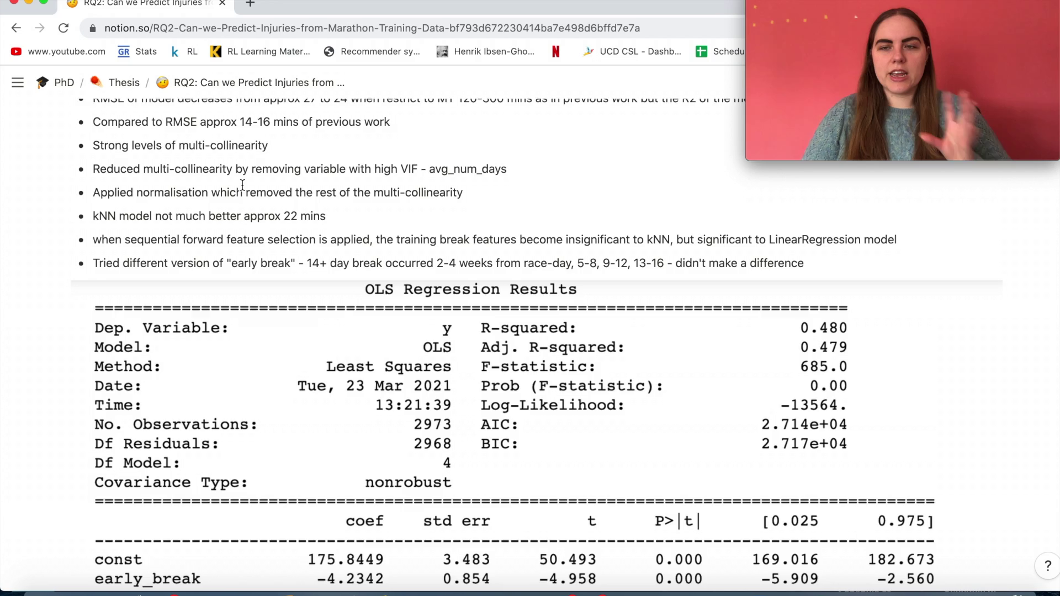
scroll(243, 185, down, 3)
scroll(243, 185, up, 15)
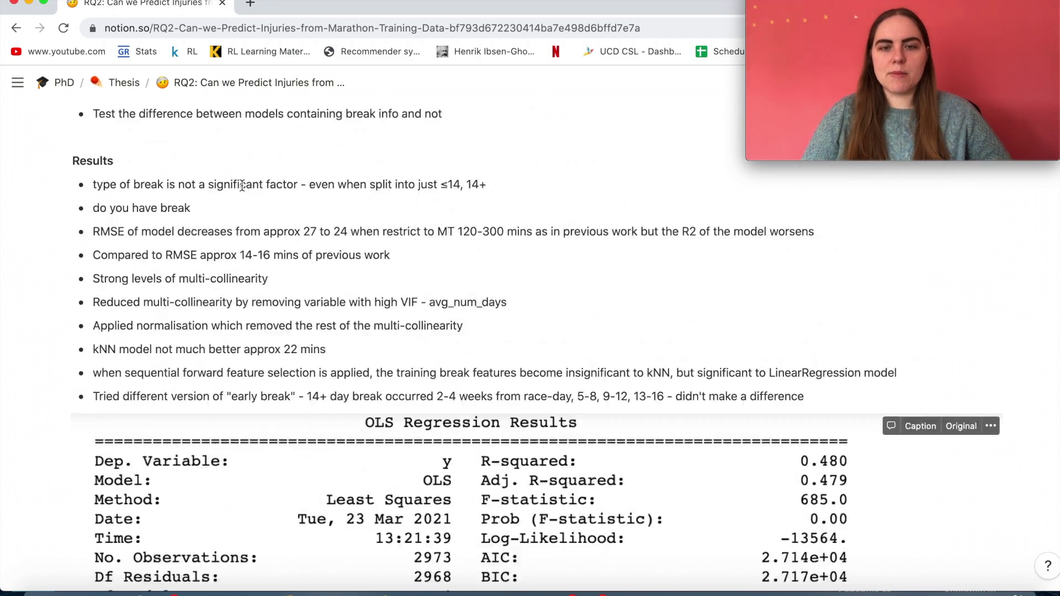
scroll(242, 186, down, 1)
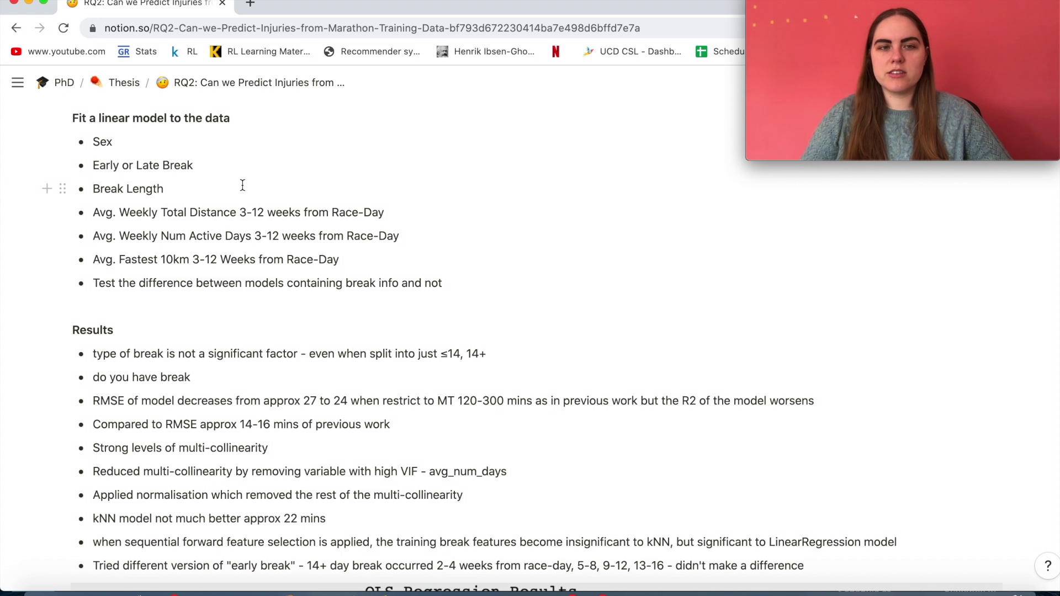
scroll(242, 185, up, 2)
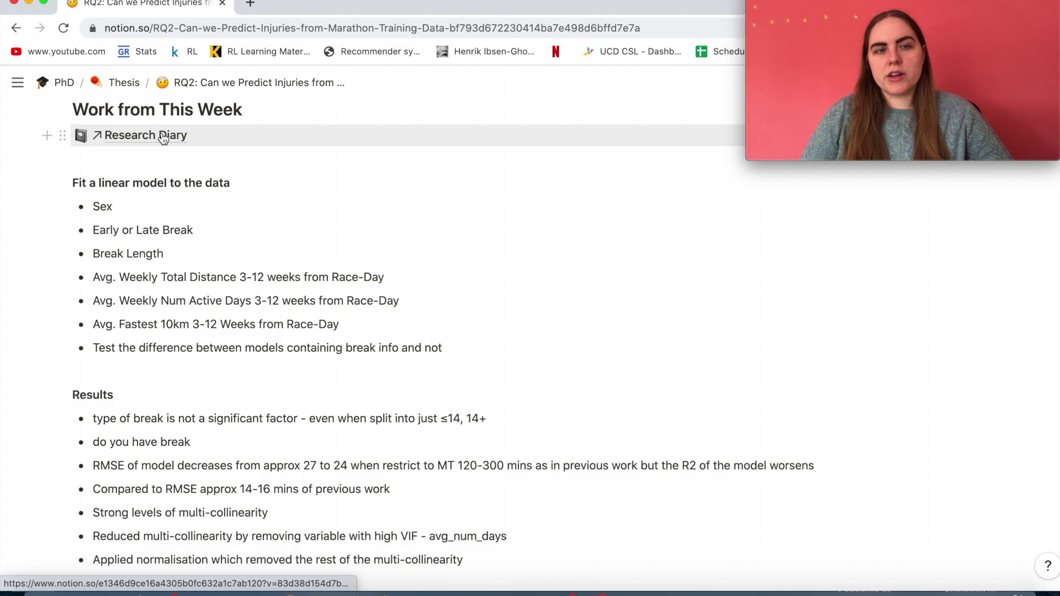
click(163, 138)
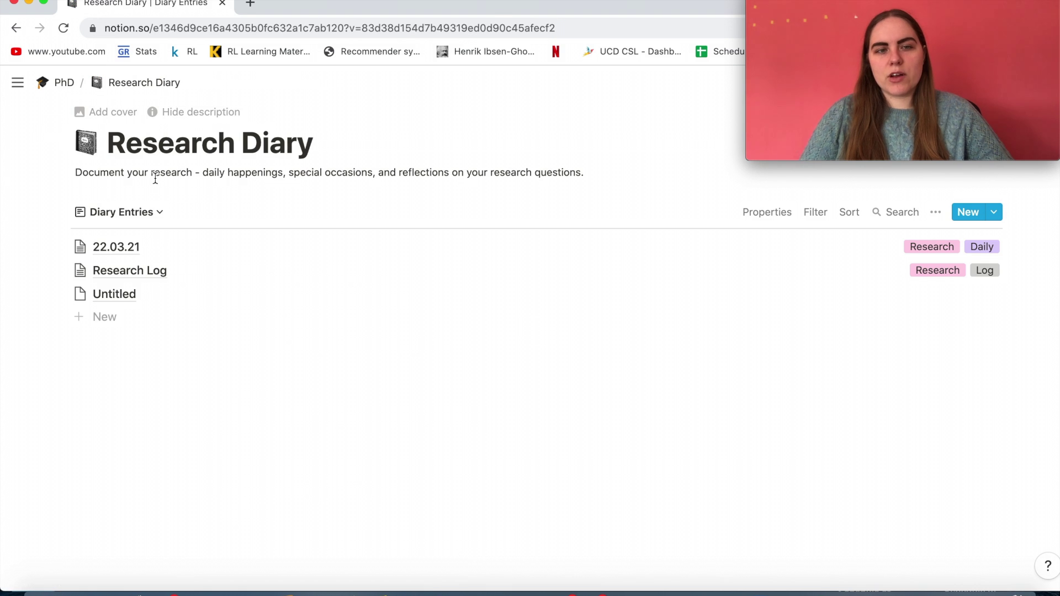
Create a 'March 28' diary entry from the Daily Research Summary template, then close it
click(132, 212)
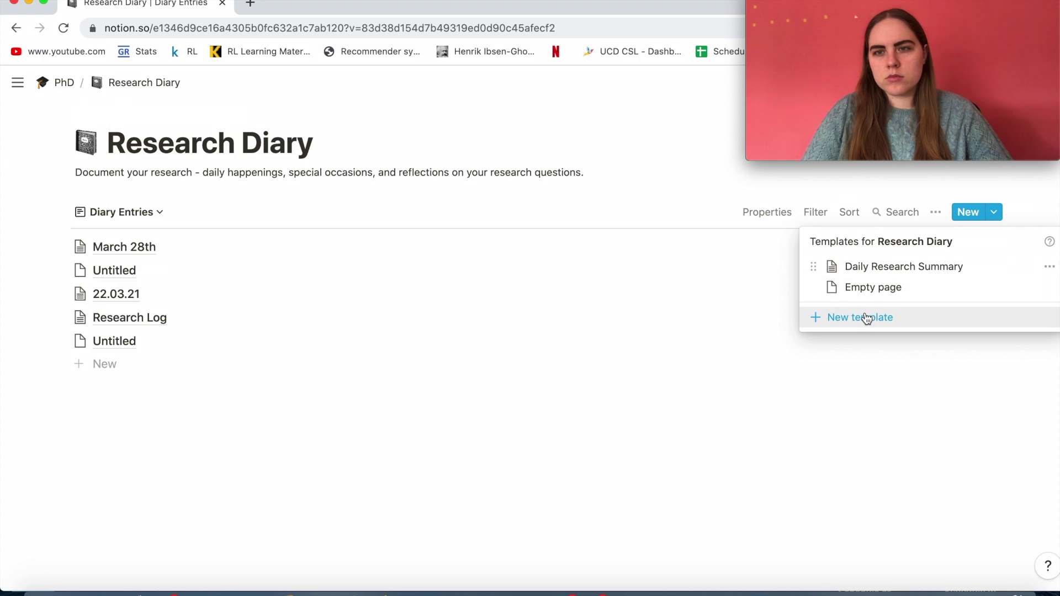
click(877, 267)
text(March 28)
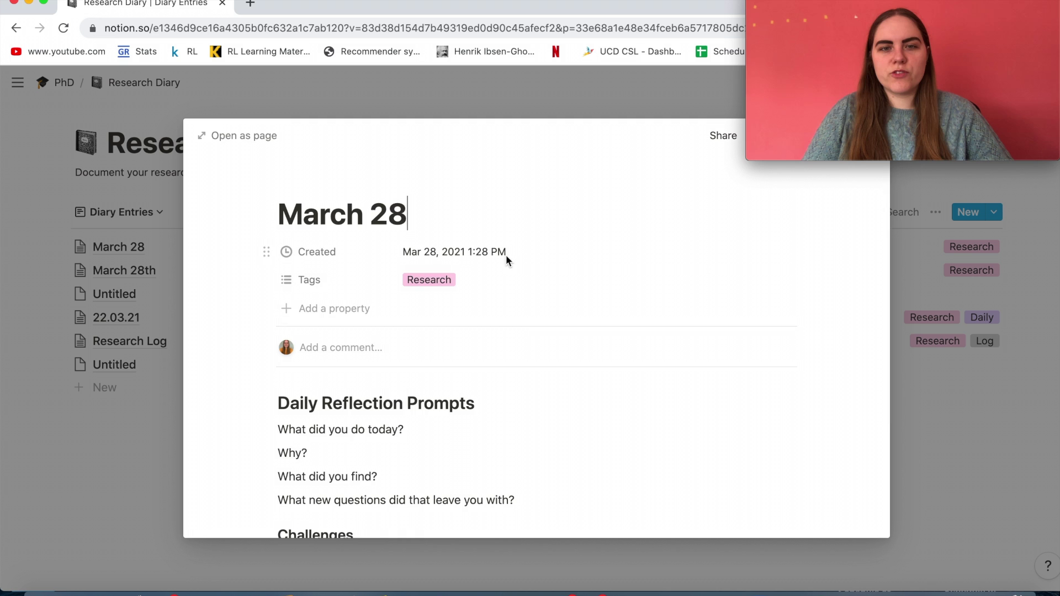
scroll(504, 260, down, 4)
scroll(508, 260, down, 2)
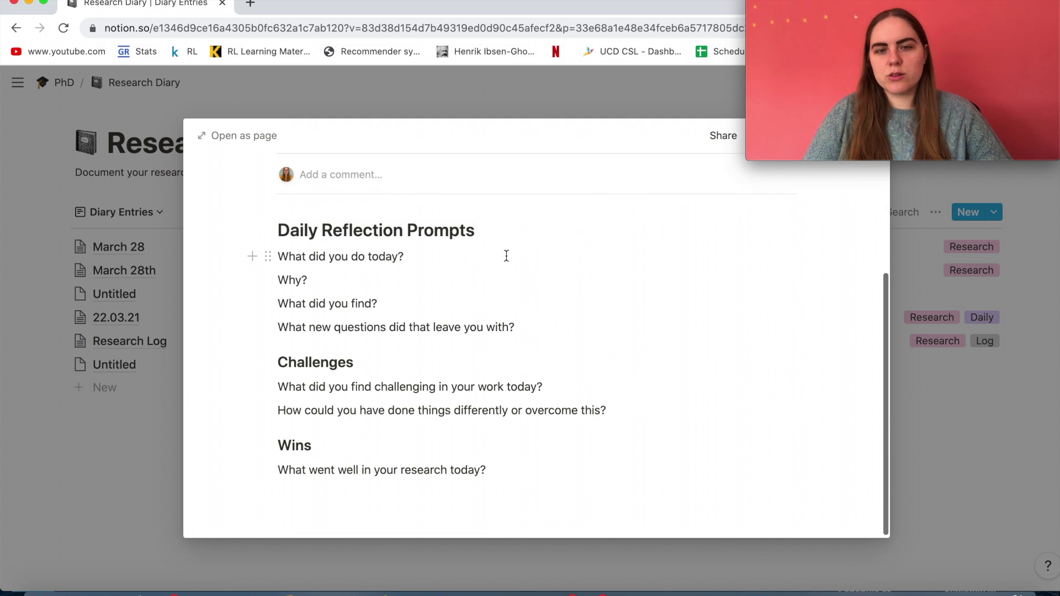
scroll(422, 284, up, 3)
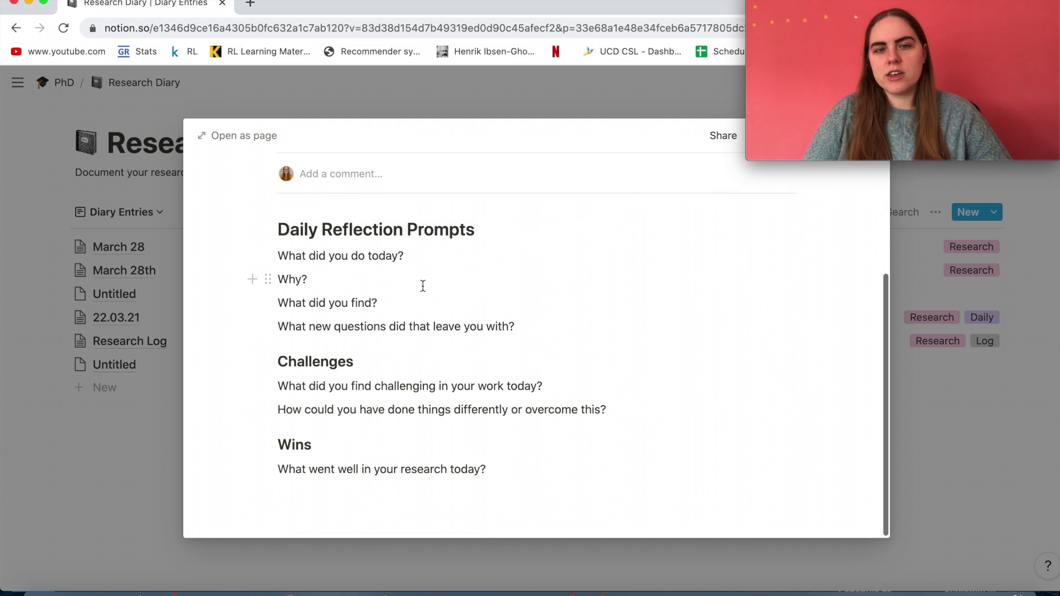
scroll(422, 285, down, 3)
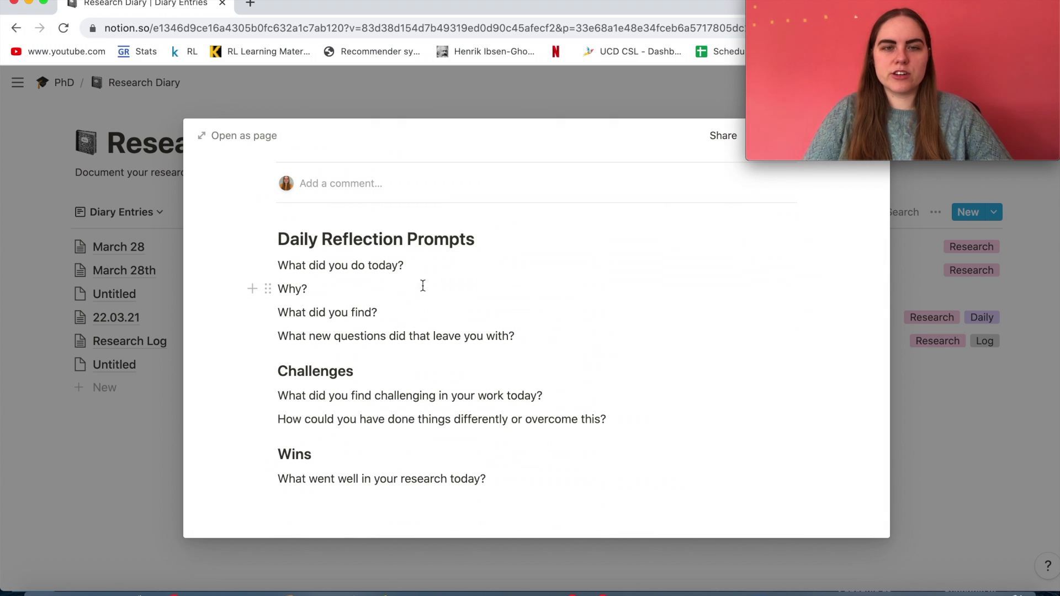
scroll(422, 285, up, 2)
scroll(423, 286, down, 2)
scroll(423, 285, up, 3)
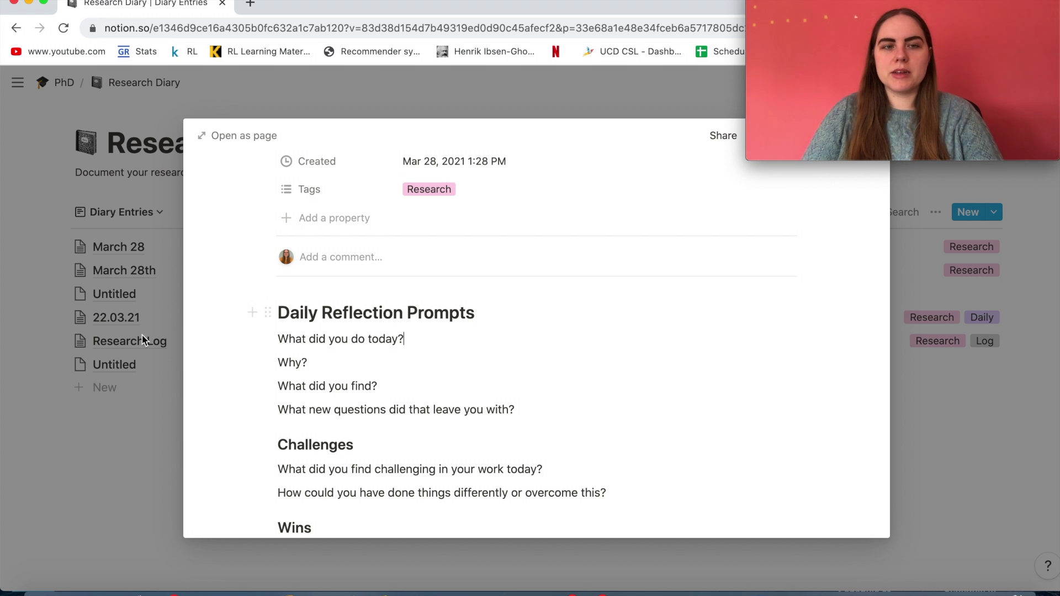
click(147, 428)
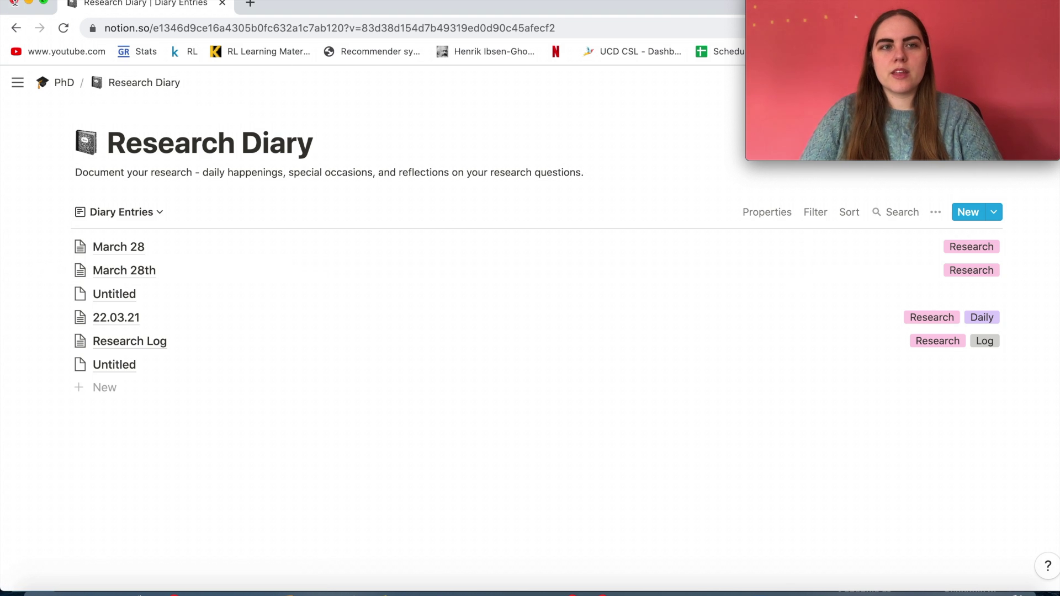
Go back three pages to the RQ2 research-question page
click(16, 29)
click(16, 28)
click(15, 29)
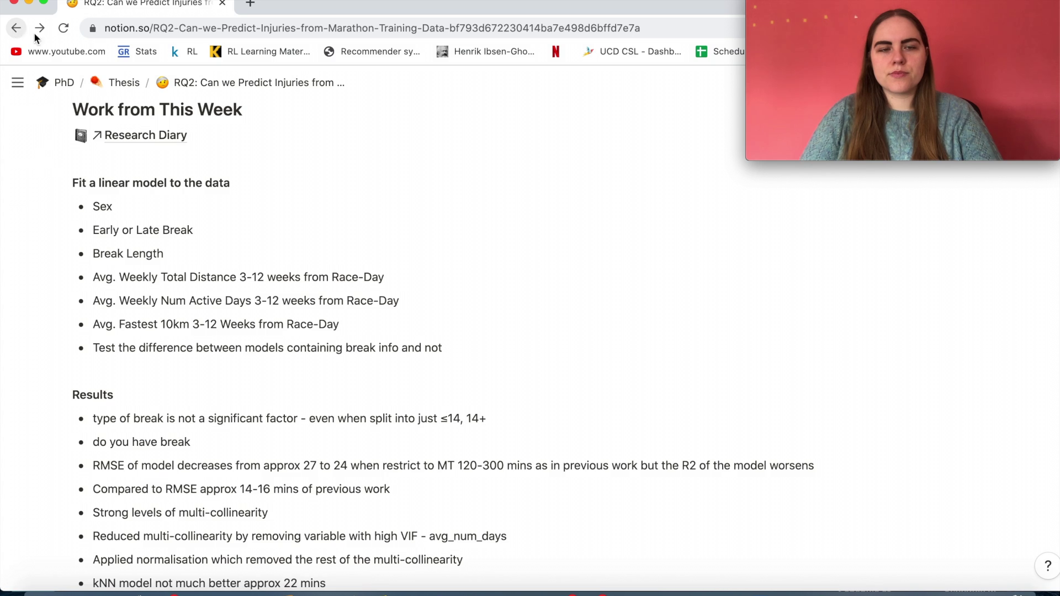
Scroll down through the Future Work notes and to-do items, then back to the top
scroll(111, 119, down, 2)
scroll(111, 120, down, 7)
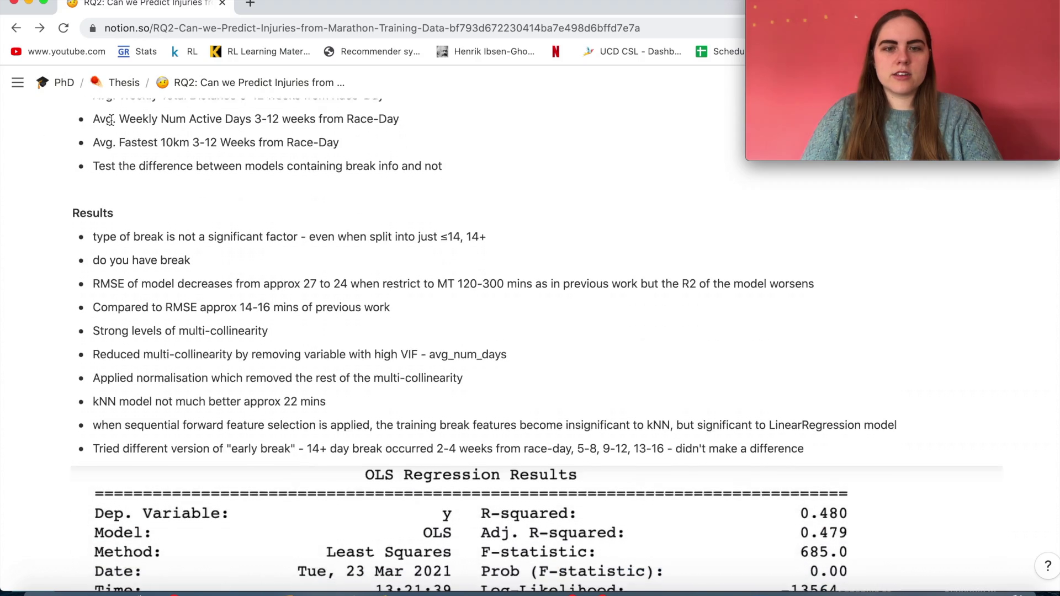
scroll(111, 119, down, 9)
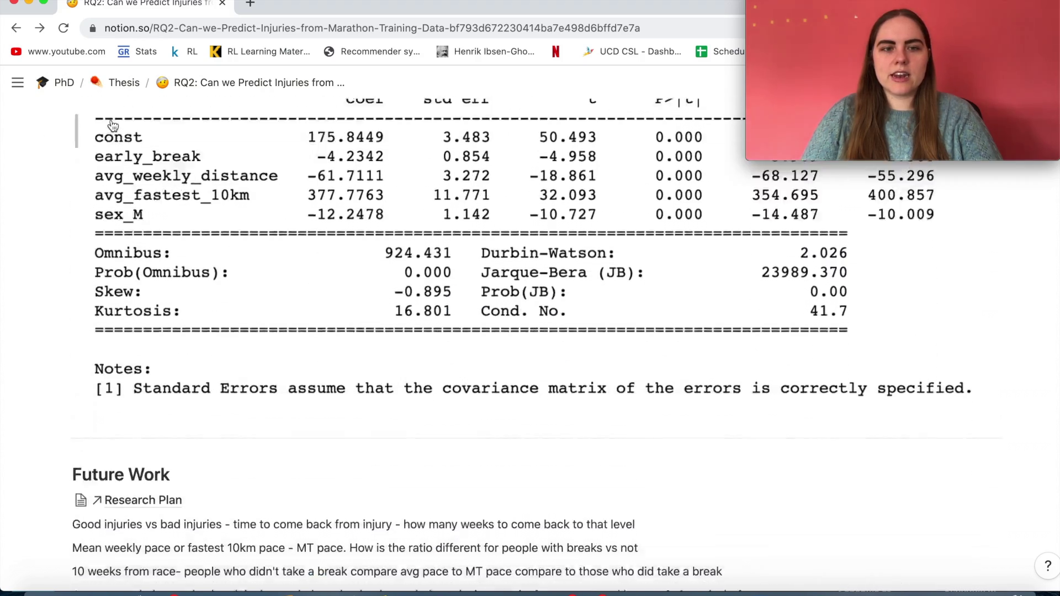
scroll(112, 123, down, 2)
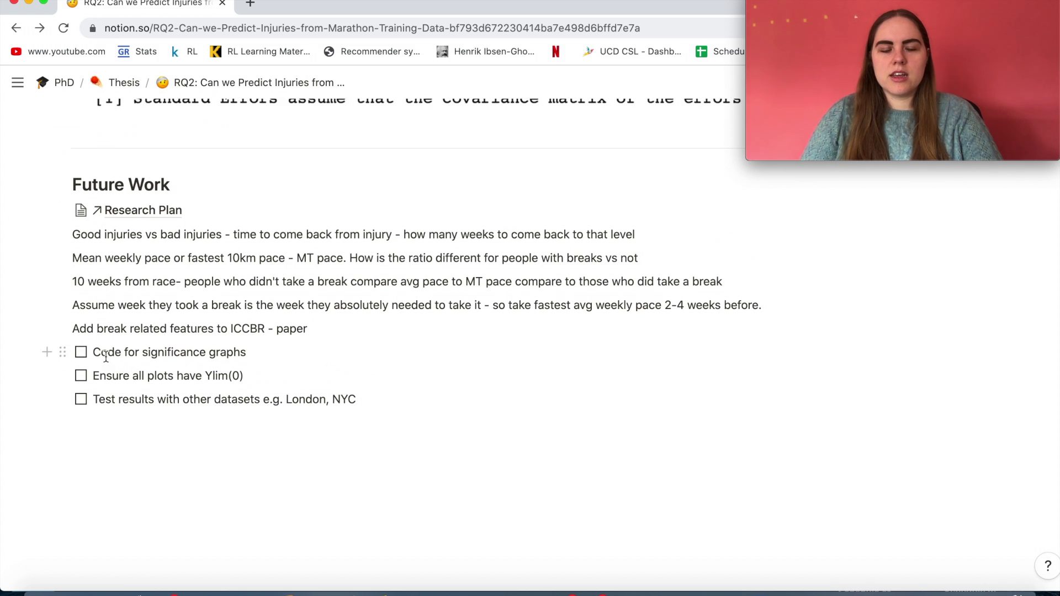
scroll(106, 356, up, 2)
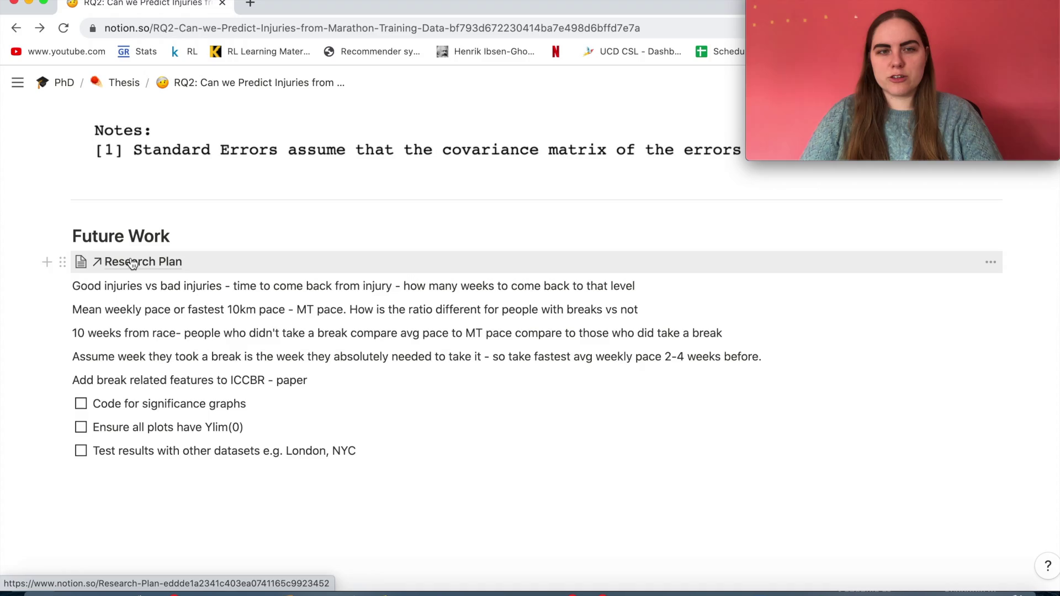
scroll(132, 263, up, 10)
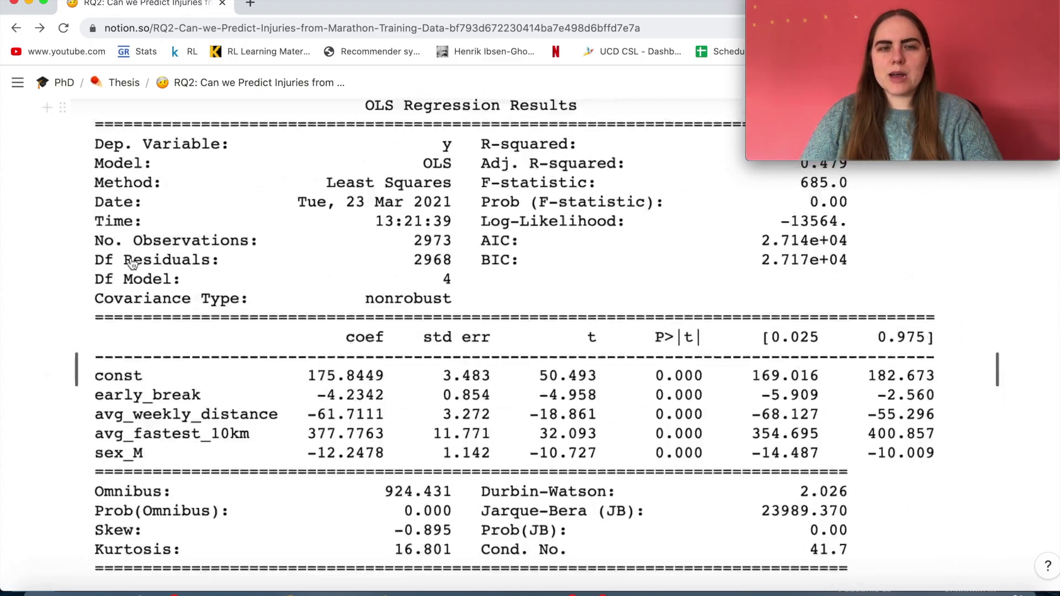
scroll(130, 258, up, 15)
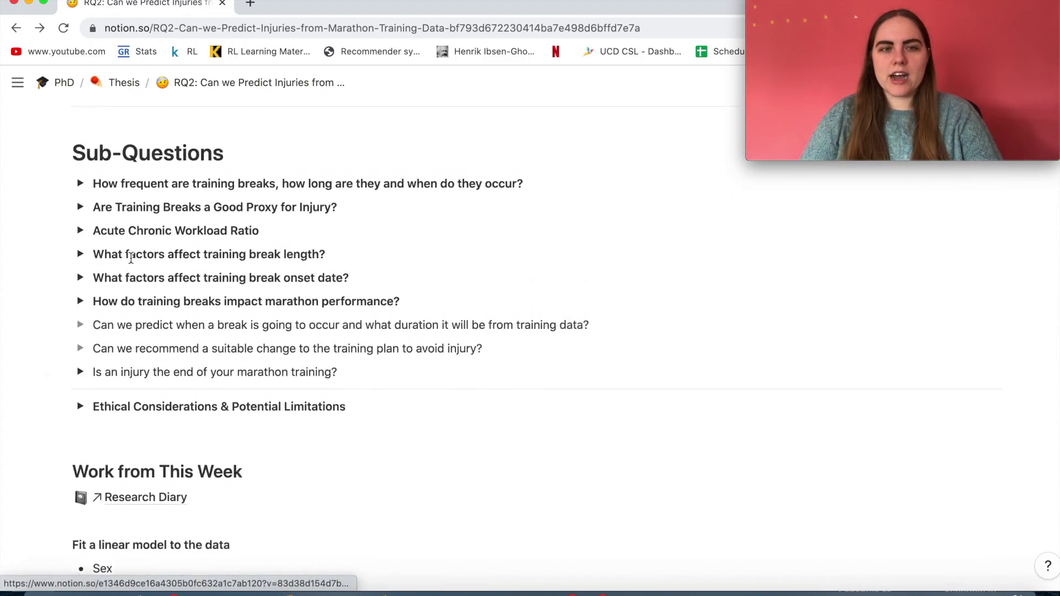
scroll(131, 258, up, 5)
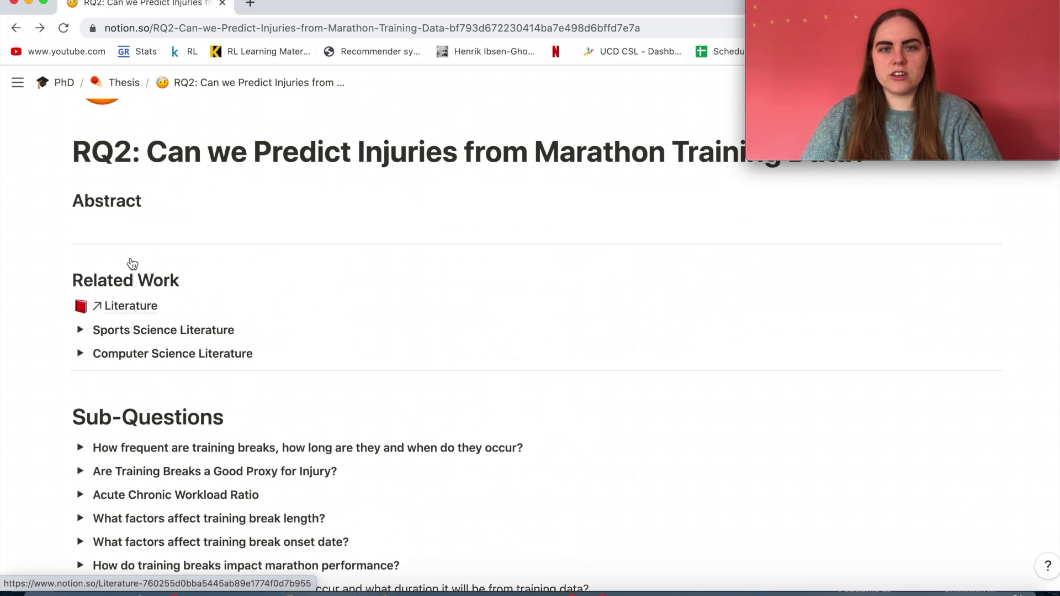
scroll(131, 262, up, 3)
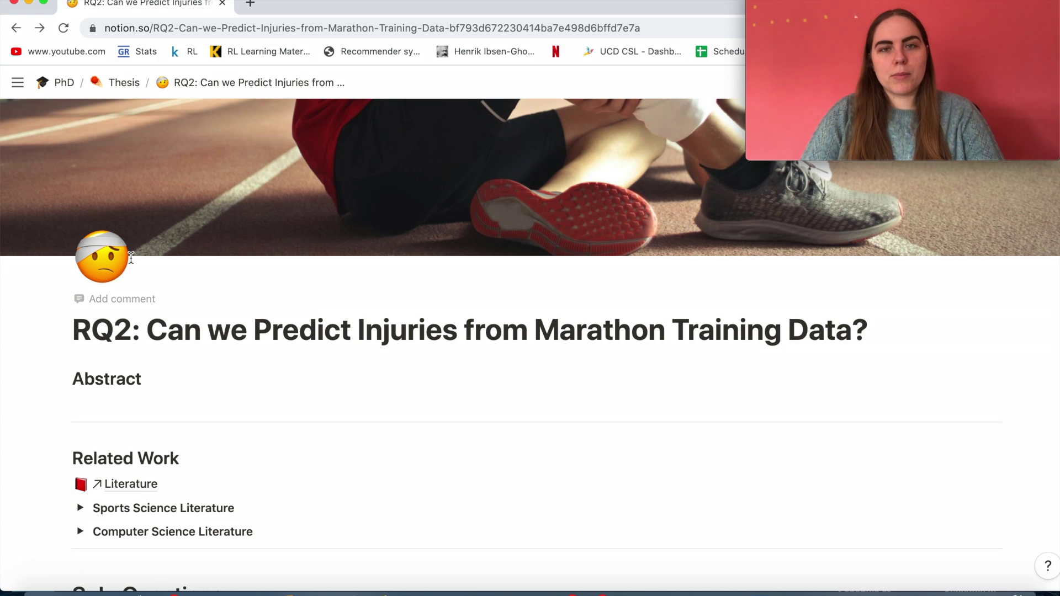
mouse_move(366, 239)
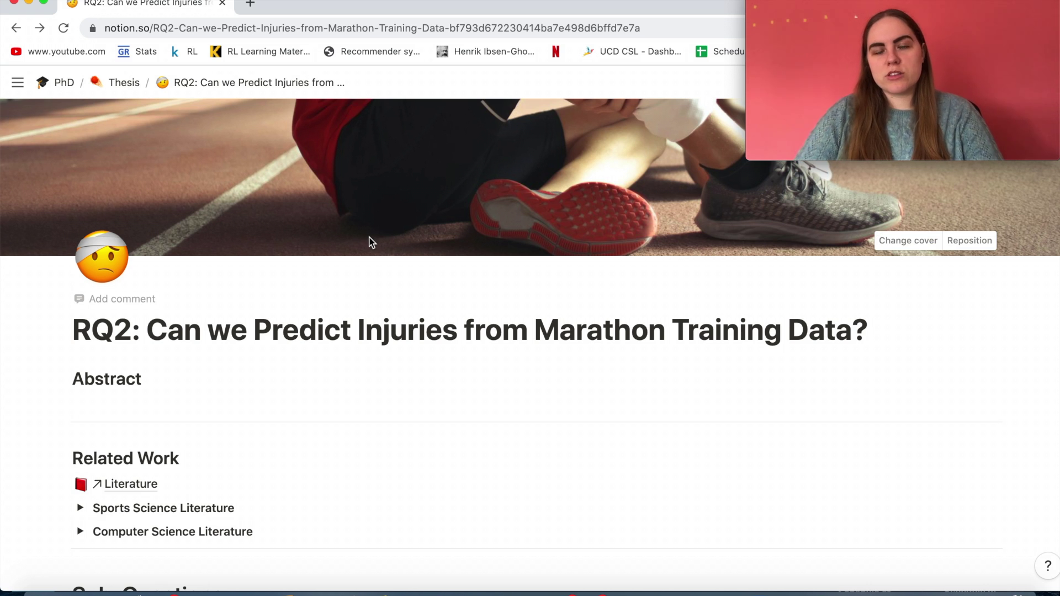